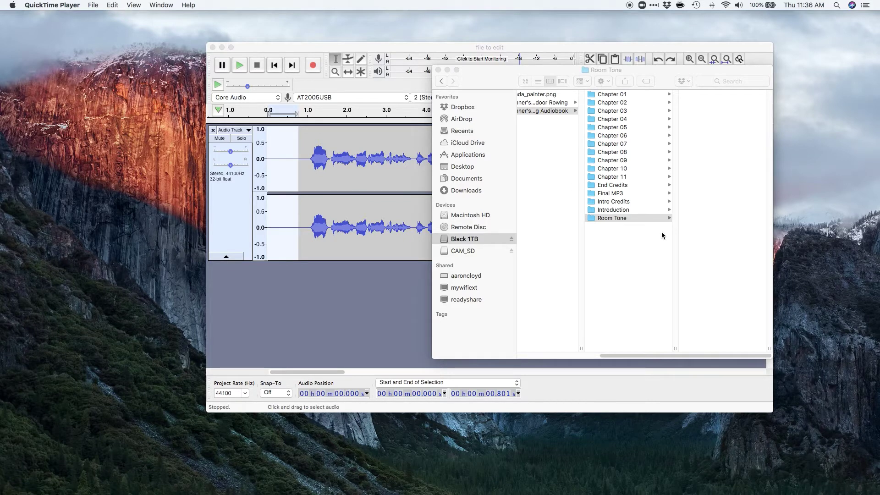
Locate the Room Tone folder inside the audiobook project's Chapter 01 folder.
{"action": "left_click_drag", "start_coordinate": [666, 76], "coordinate": [527, 43]}
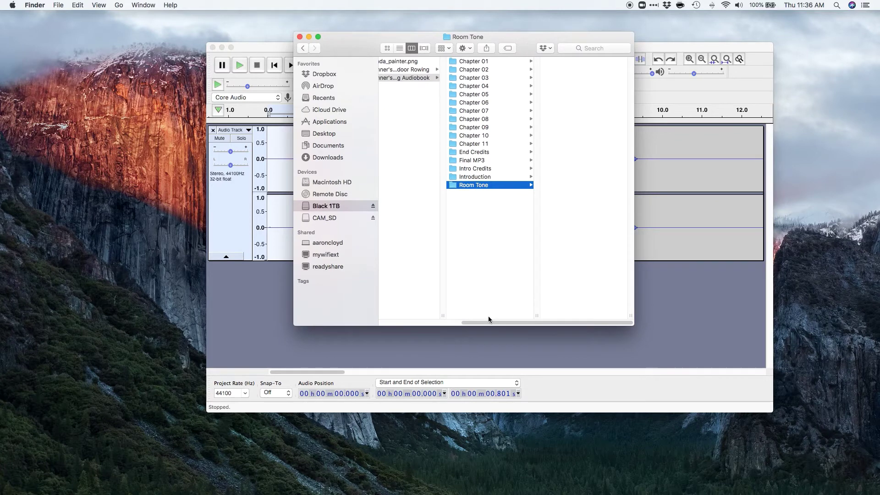
{"action": "scroll", "coordinate": [487, 315], "scroll_direction": "left", "scroll_amount": 5}
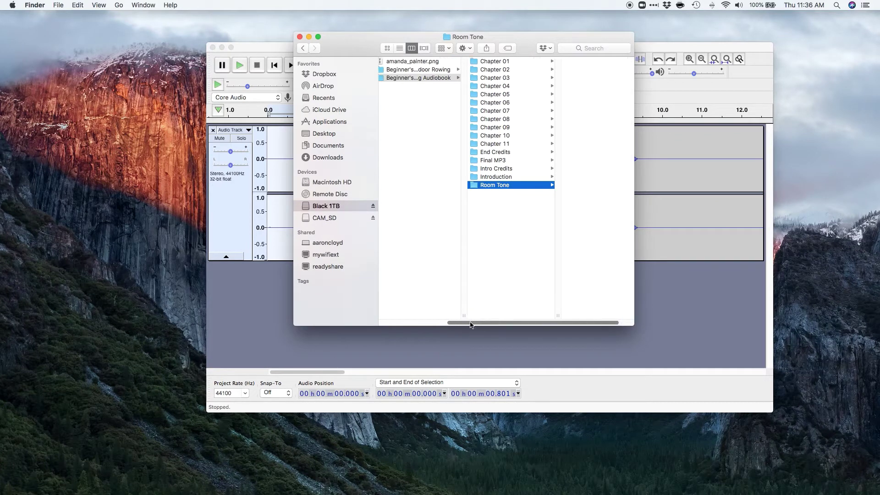
{"action": "left_click", "coordinate": [436, 77]}
{"action": "left_click", "coordinate": [518, 61]}
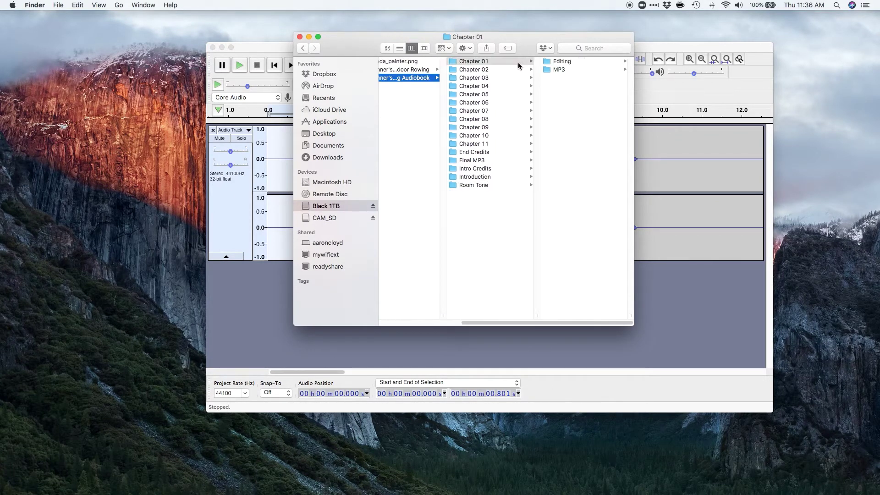
{"action": "left_click", "coordinate": [476, 185]}
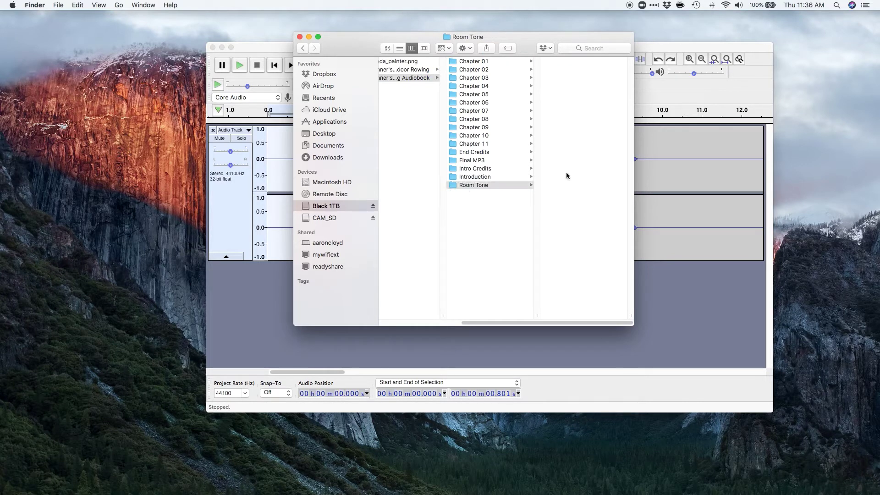
Move the folder window aside, bring the 'file to edit' narration forward, and start a new project.
{"action": "left_click_drag", "start_coordinate": [518, 36], "coordinate": [520, 59]}
{"action": "left_click", "coordinate": [499, 44]}
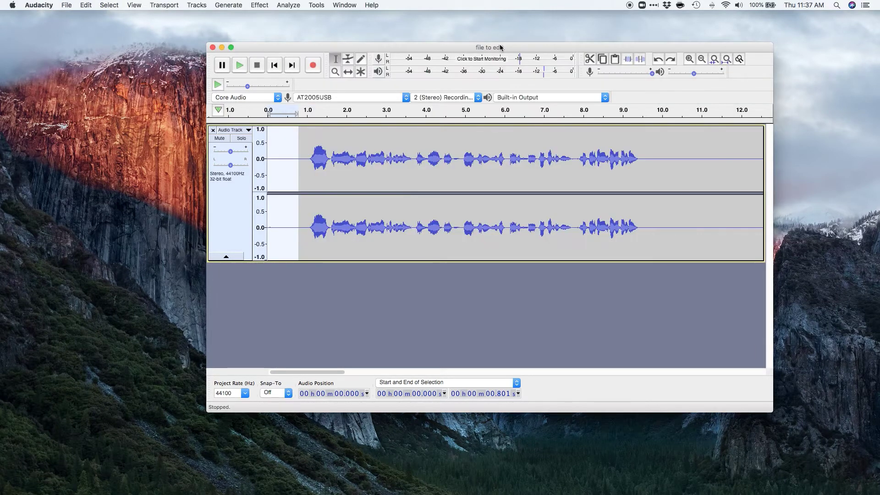
{"action": "key", "text": "super+n"}
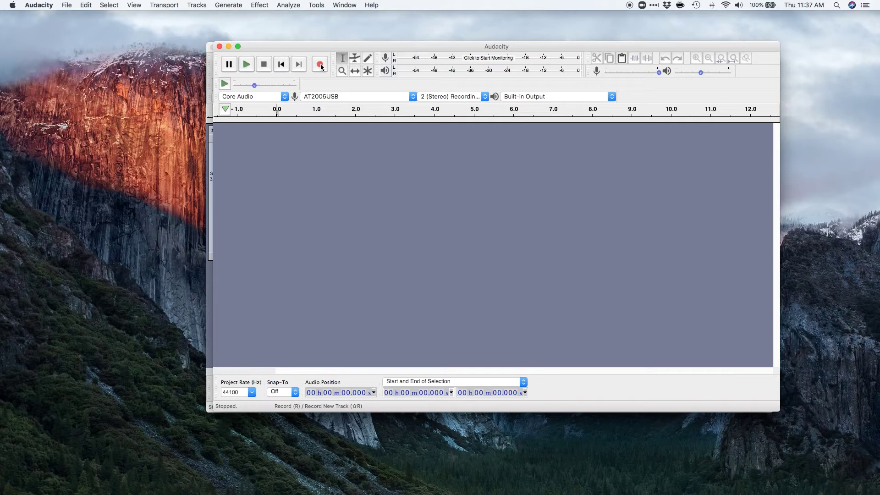
Record about seven seconds of silent room tone on a new stereo track, then place the cursor near its start.
{"action": "left_click", "coordinate": [320, 66]}
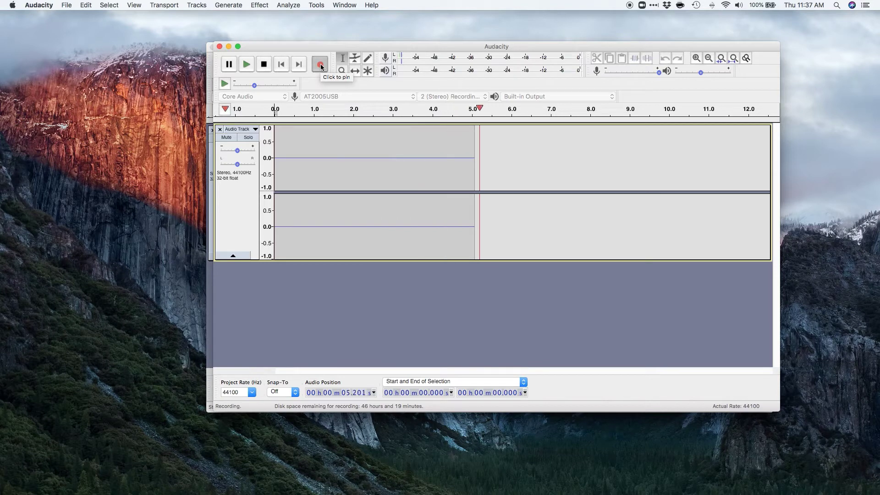
{"action": "left_click", "coordinate": [264, 64]}
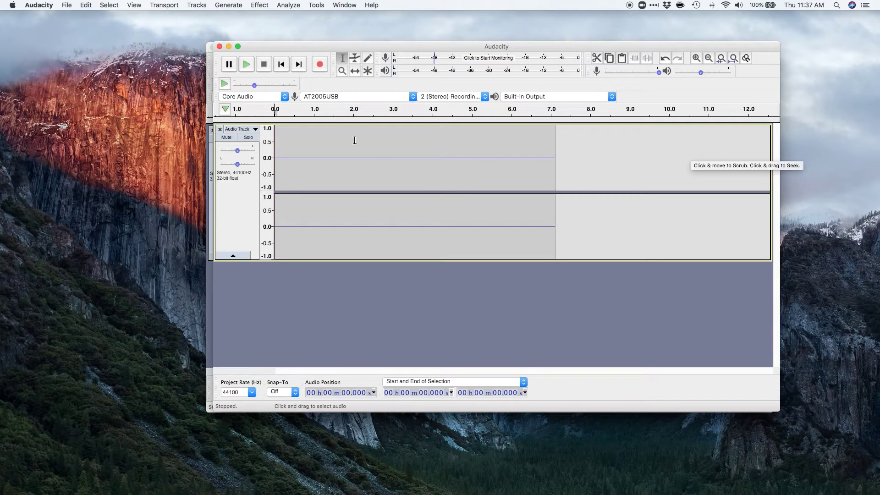
{"action": "left_click", "coordinate": [278, 146]}
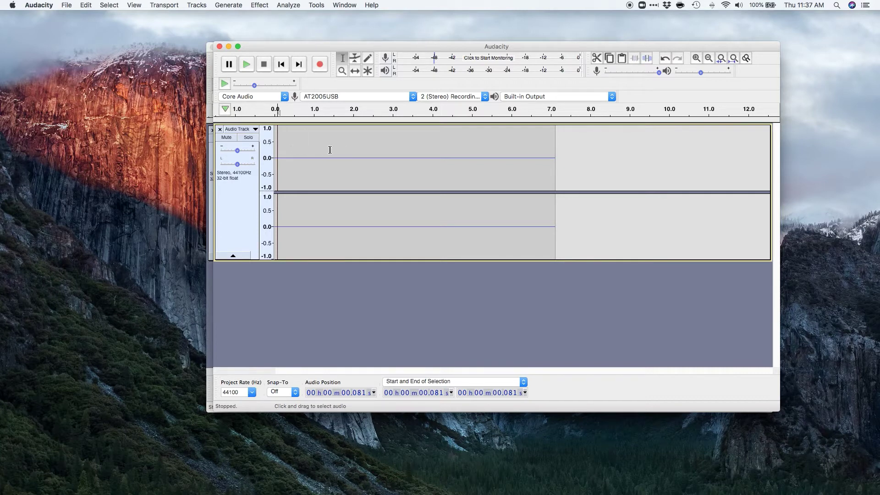
Select the room tone from about 0.998 s to 2.078 s for copying.
{"action": "left_click", "coordinate": [313, 148]}
{"action": "left_click_drag", "start_coordinate": [315, 149], "coordinate": [355, 153]}
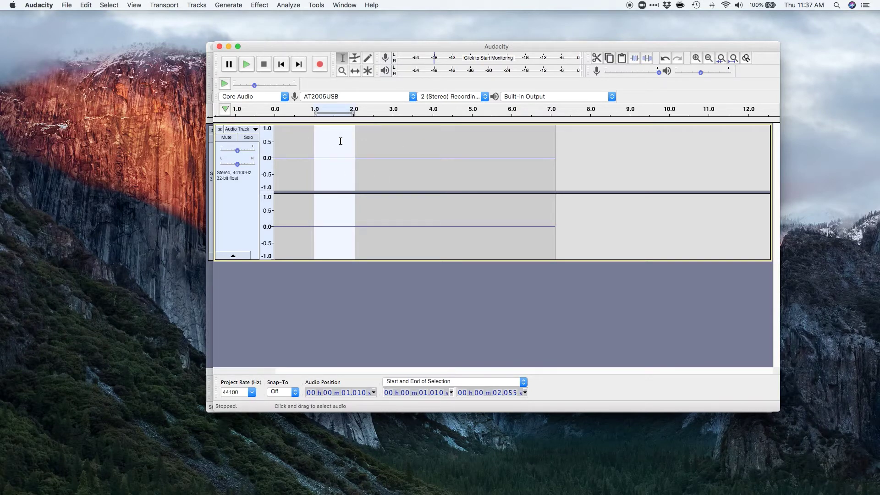
{"action": "left_click", "coordinate": [318, 140]}
{"action": "left_click_drag", "start_coordinate": [313, 140], "coordinate": [355, 142]}
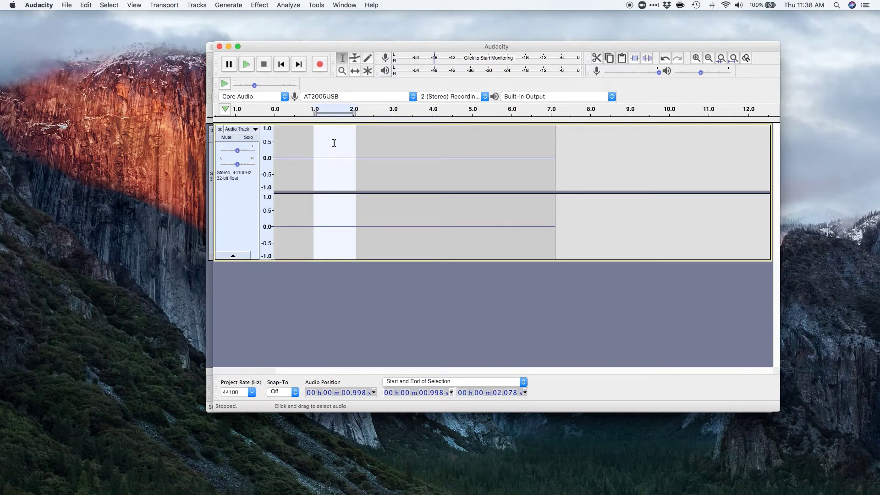
{"action": "left_click", "coordinate": [71, 6]}
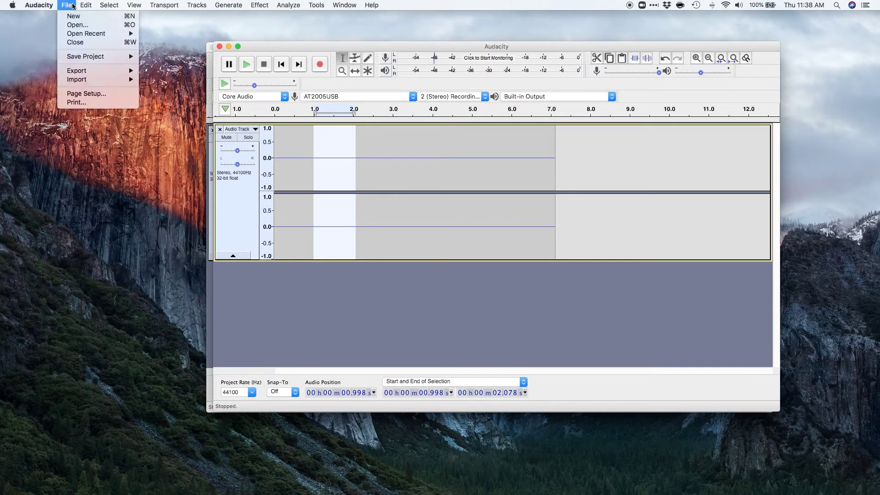
{"action": "mouse_move", "coordinate": [85, 5]}
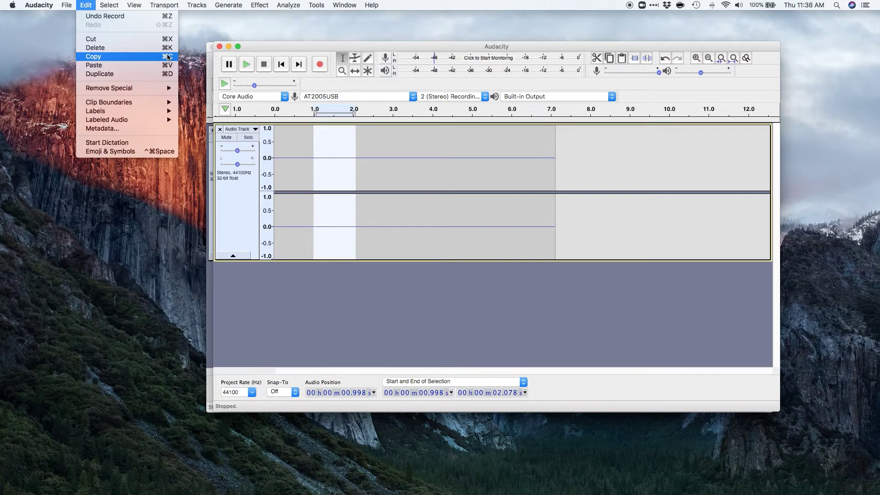
Copy the one-second selection, delete the whole 7.279 s recording, and paste the copy at the start.
{"action": "left_click", "coordinate": [133, 58]}
{"action": "left_click", "coordinate": [355, 140]}
{"action": "left_click_drag", "start_coordinate": [561, 144], "coordinate": [225, 131]}
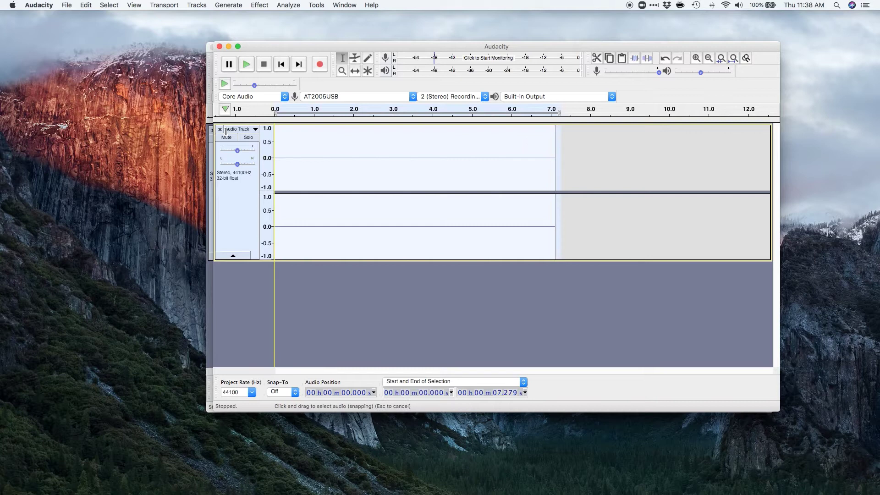
{"action": "left_click", "coordinate": [224, 133]}
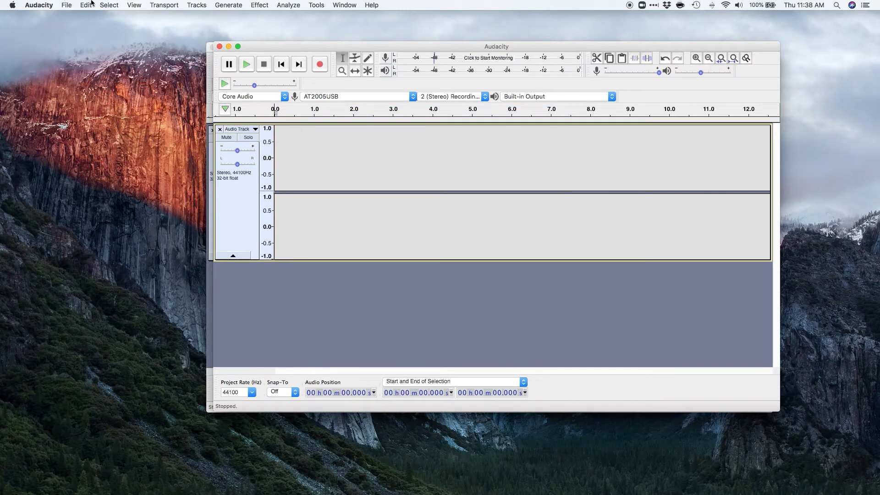
{"action": "left_click", "coordinate": [109, 4]}
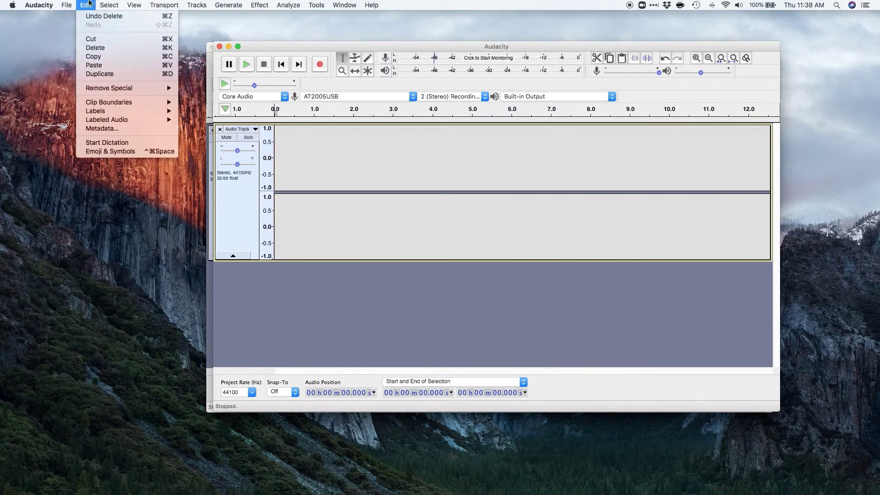
{"action": "left_click", "coordinate": [102, 65]}
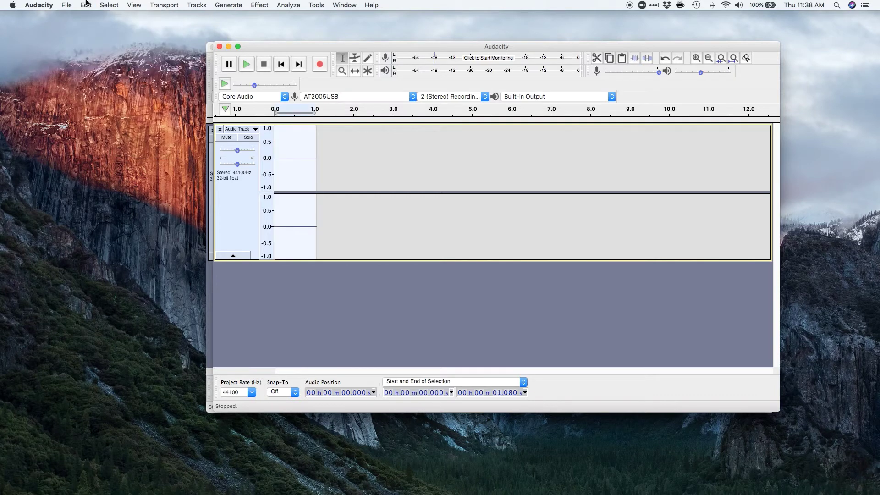
Paste three more copies of the room tone, each at the previous clip's end.
{"action": "left_click", "coordinate": [353, 158]}
{"action": "key", "text": "super+v"}
{"action": "left_click", "coordinate": [379, 147]}
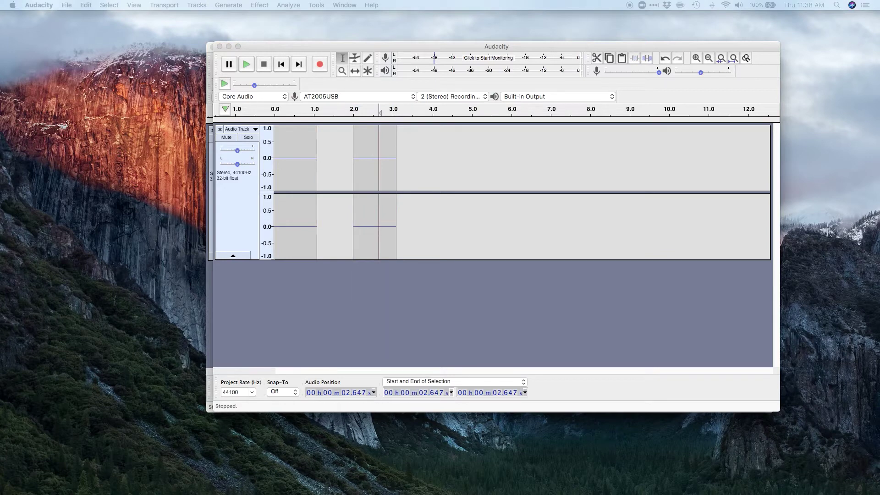
{"action": "key", "text": "super+z"}
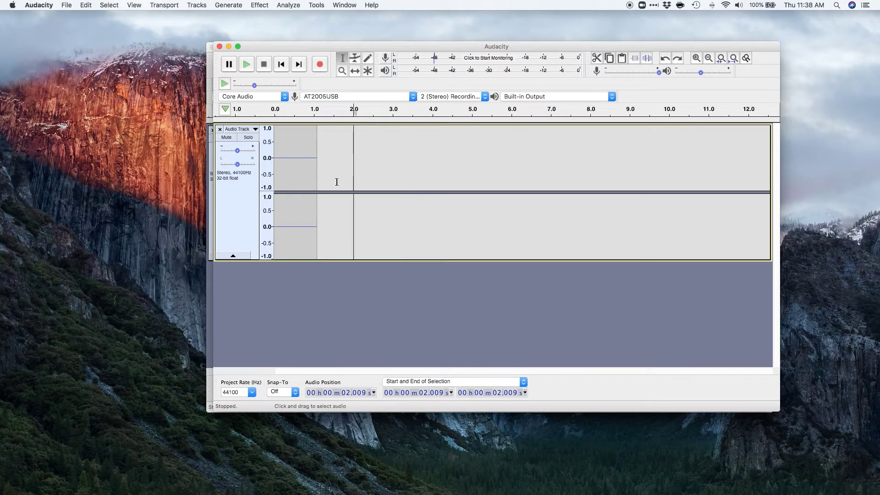
{"action": "left_click", "coordinate": [316, 161]}
{"action": "key", "text": "super+v"}
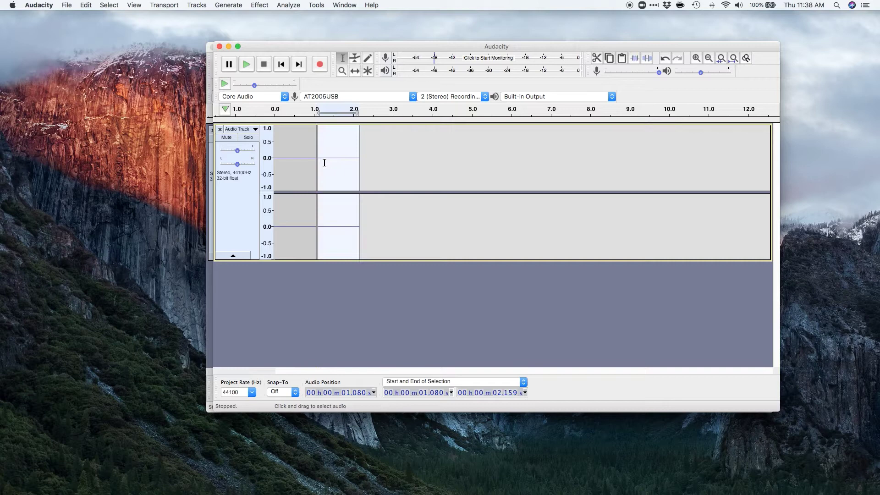
{"action": "left_click", "coordinate": [361, 163]}
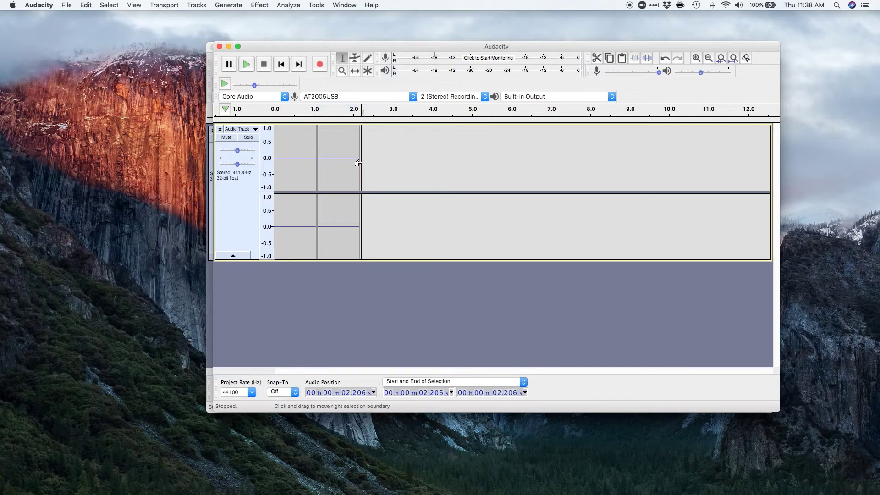
{"action": "left_click", "coordinate": [359, 163]}
{"action": "key", "text": "super+v"}
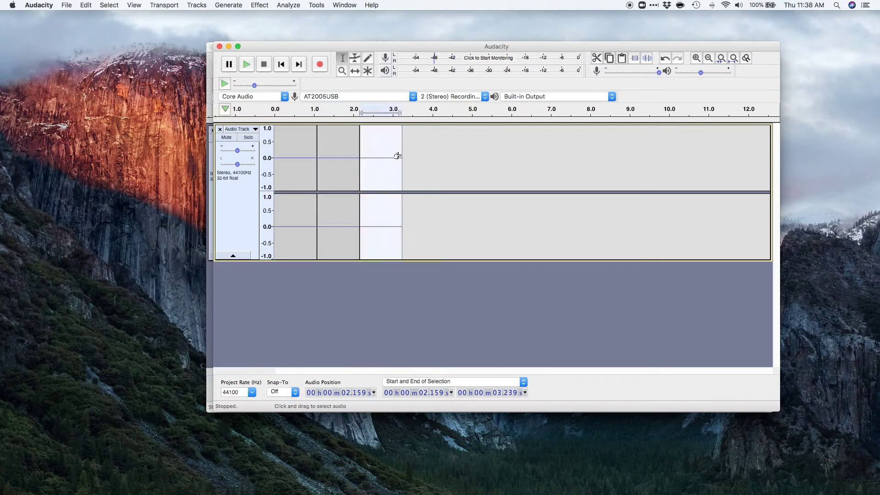
{"action": "left_click", "coordinate": [448, 157]}
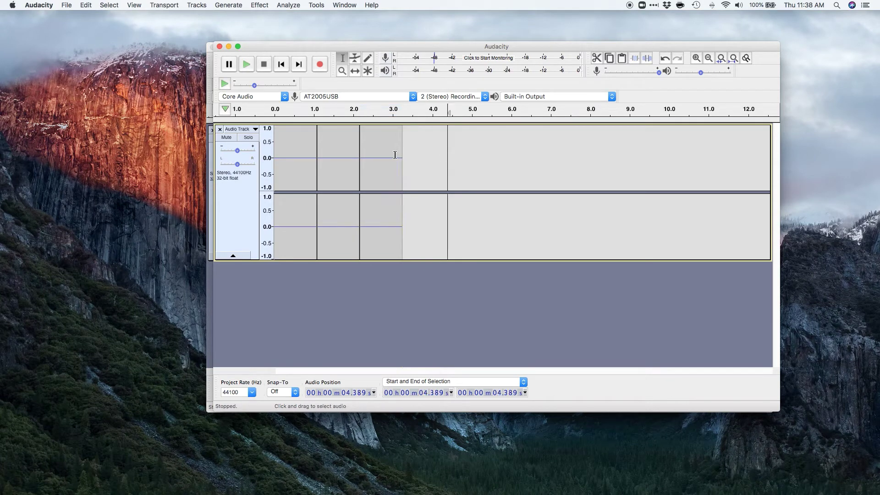
{"action": "left_click", "coordinate": [402, 154]}
{"action": "key", "text": "super+v"}
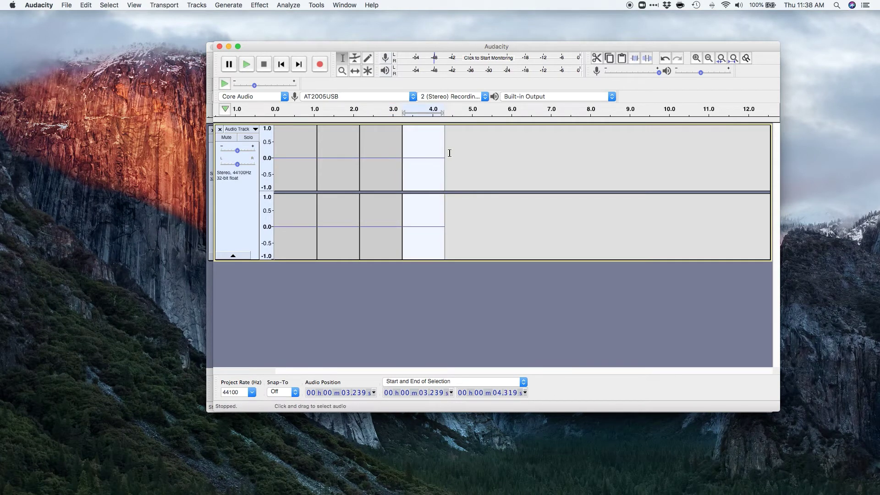
Join the four room tone clips into one and select 0.72 to 4.0 seconds.
{"action": "left_click", "coordinate": [449, 153]}
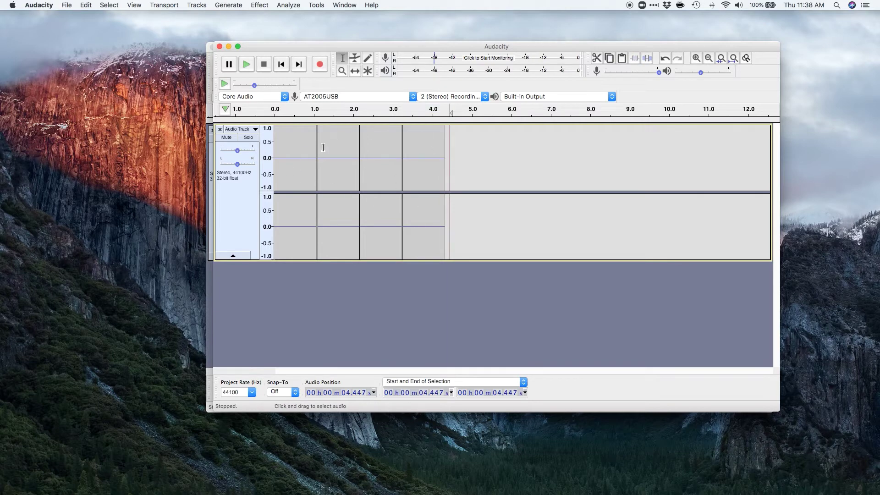
{"action": "left_click_drag", "start_coordinate": [293, 147], "coordinate": [431, 155]}
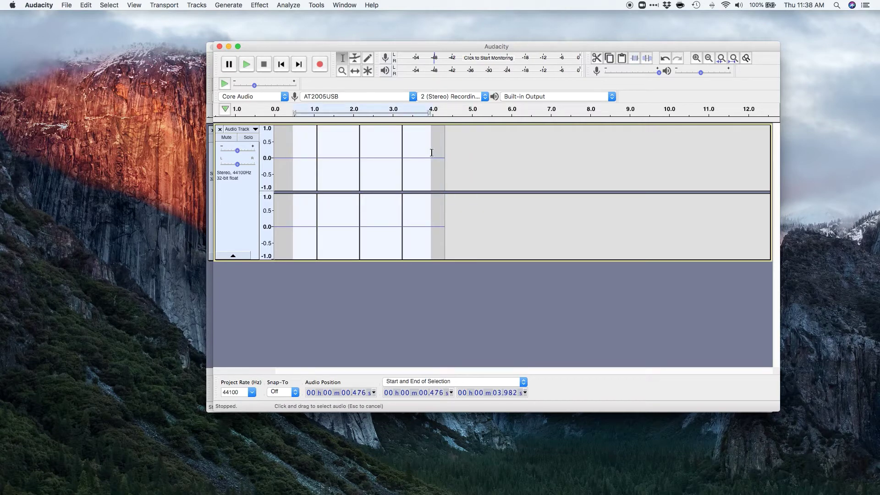
{"action": "left_click", "coordinate": [477, 156]}
{"action": "left_click", "coordinate": [401, 150]}
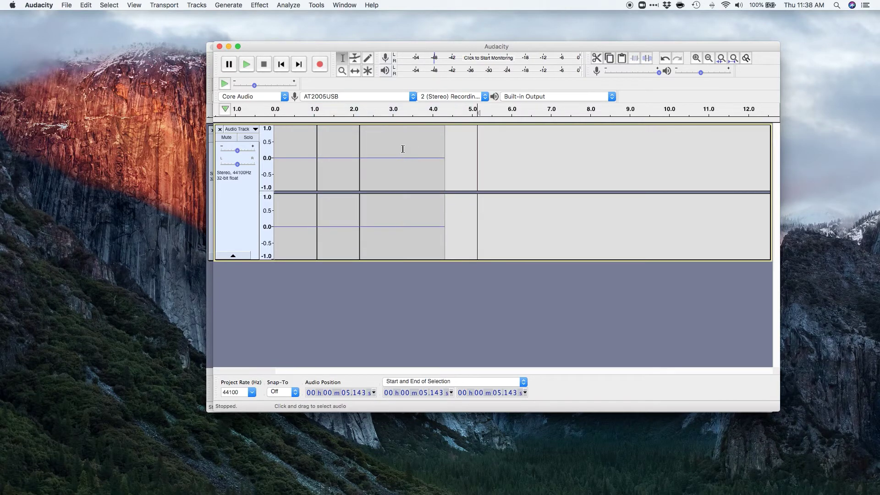
{"action": "left_click", "coordinate": [360, 148]}
{"action": "left_click", "coordinate": [317, 149]}
{"action": "left_click_drag", "start_coordinate": [302, 145], "coordinate": [431, 142]}
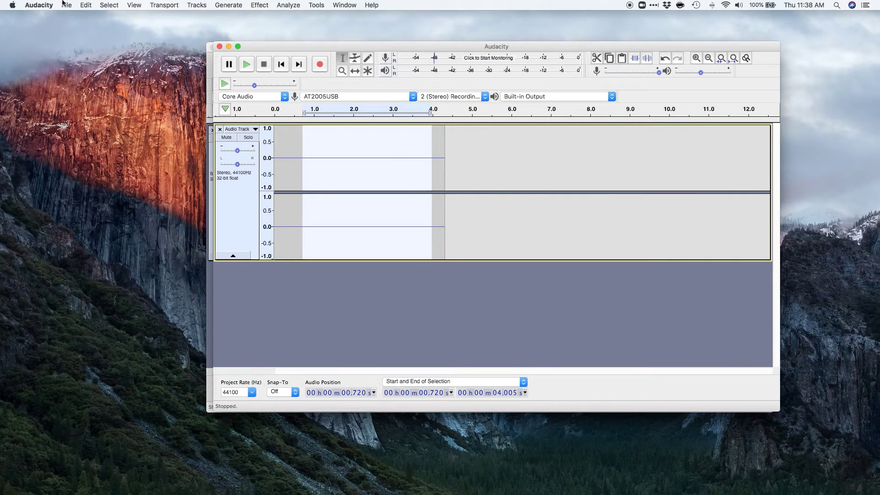
Save the room tone recording as a new project named 'room tone' in the ACX folder.
{"action": "left_click", "coordinate": [87, 5]}
{"action": "mouse_move", "coordinate": [54, 3]}
{"action": "mouse_move", "coordinate": [79, 55]}
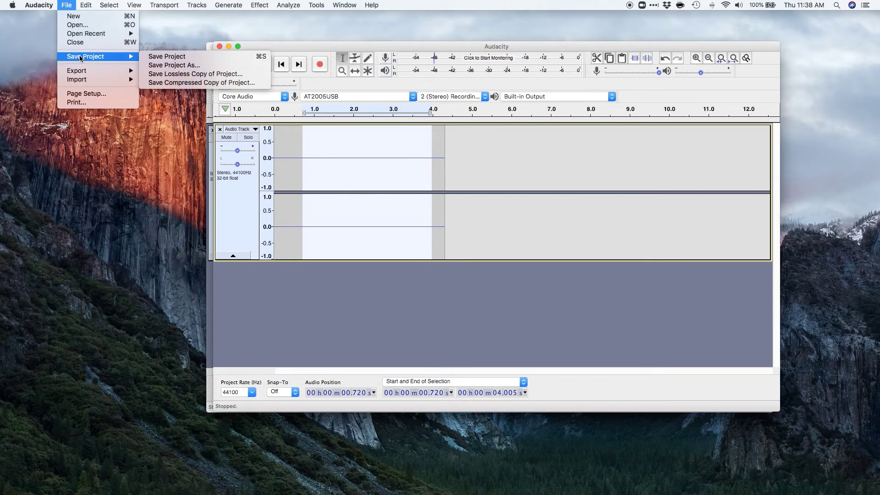
{"action": "left_click", "coordinate": [175, 65]}
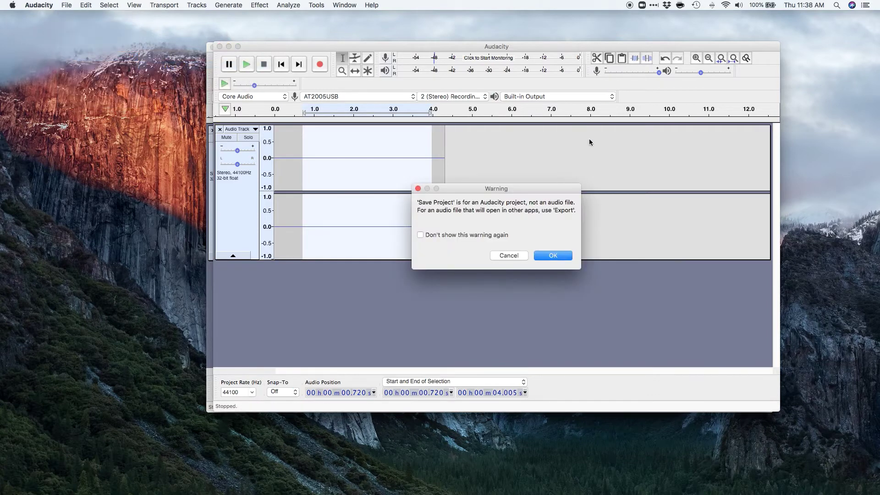
{"action": "left_click", "coordinate": [555, 255]}
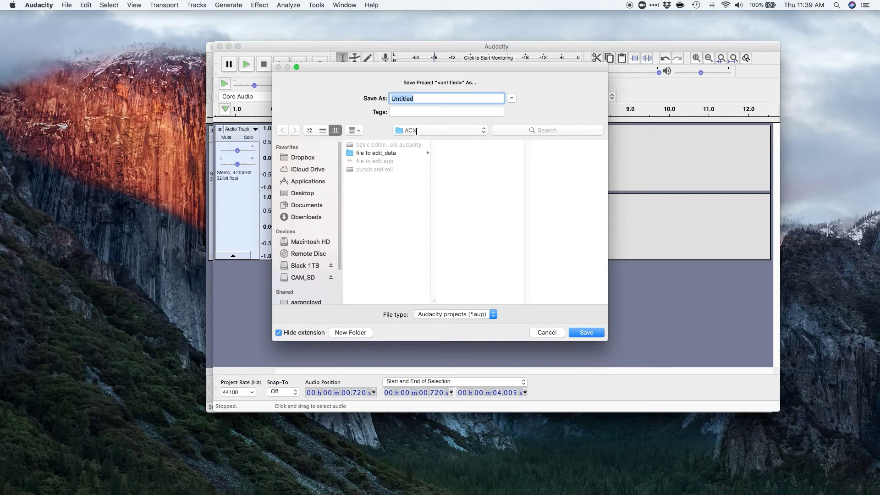
{"action": "left_click", "coordinate": [422, 101]}
{"action": "key", "text": "super+a"}
{"action": "type", "text": "romm"}
{"action": "left_click", "coordinate": [402, 98]}
{"action": "key", "text": "BackSpace"}
{"action": "type", "text": "o"}
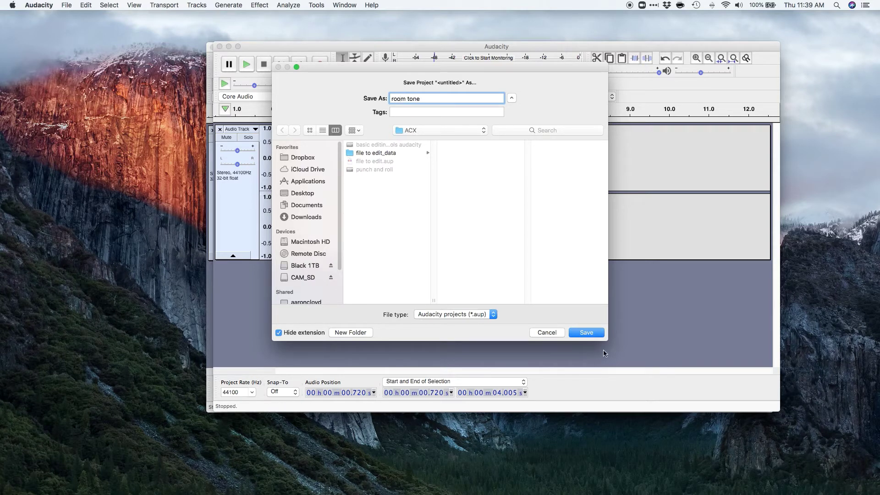
{"action": "left_click", "coordinate": [587, 333]}
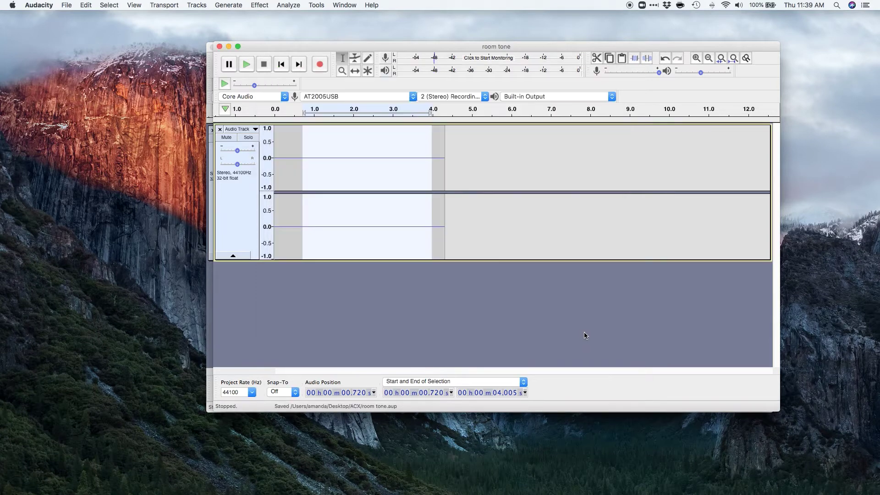
Move the room tone window up and right, then bring the 'file to edit' narration to the front.
{"action": "left_click", "coordinate": [479, 167]}
{"action": "left_click", "coordinate": [431, 156]}
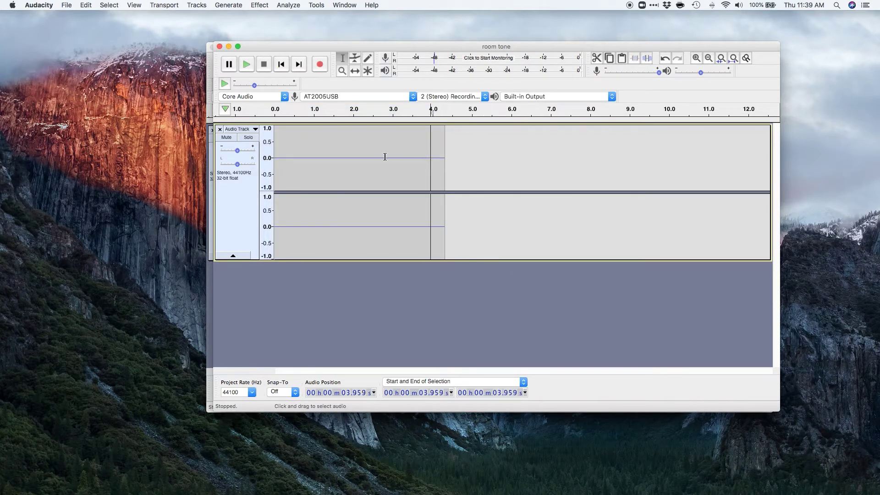
{"action": "left_click_drag", "start_coordinate": [313, 48], "coordinate": [445, 18]}
{"action": "left_click", "coordinate": [300, 47]}
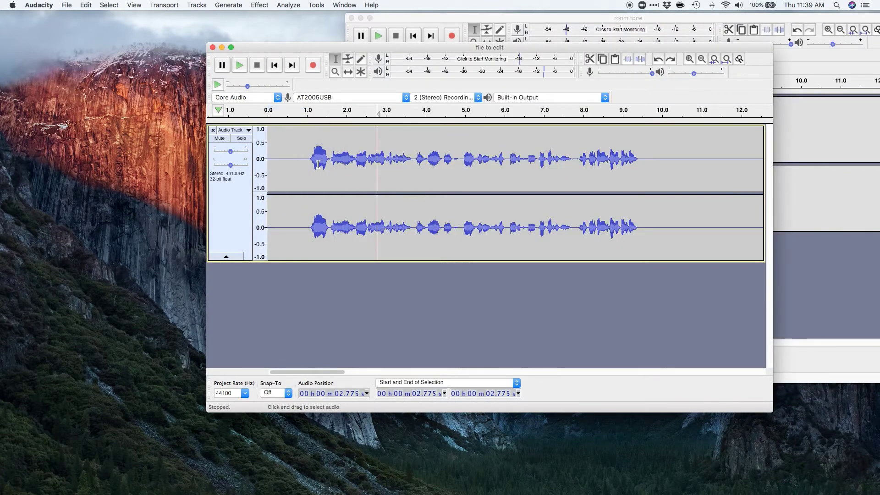
{"action": "left_click", "coordinate": [329, 147]}
{"action": "left_click", "coordinate": [436, 158]}
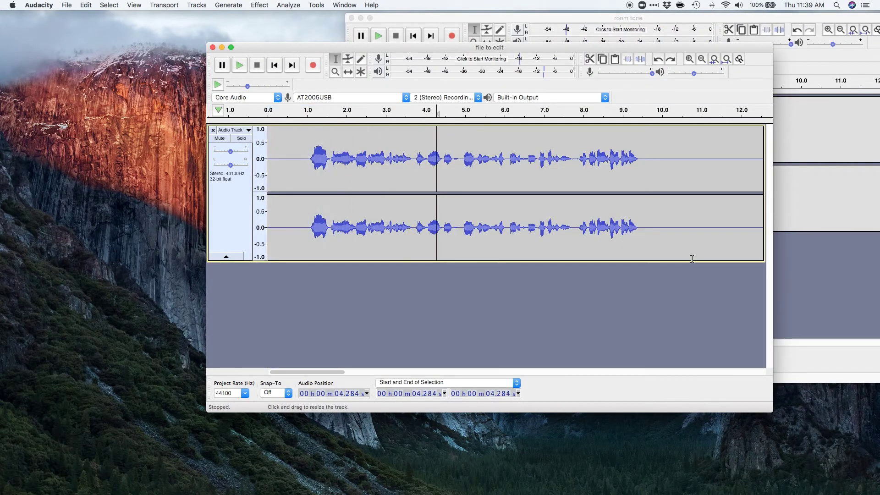
In the room tone project, listen from about 2 s and select one second of clean room tone.
{"action": "left_click", "coordinate": [294, 140]}
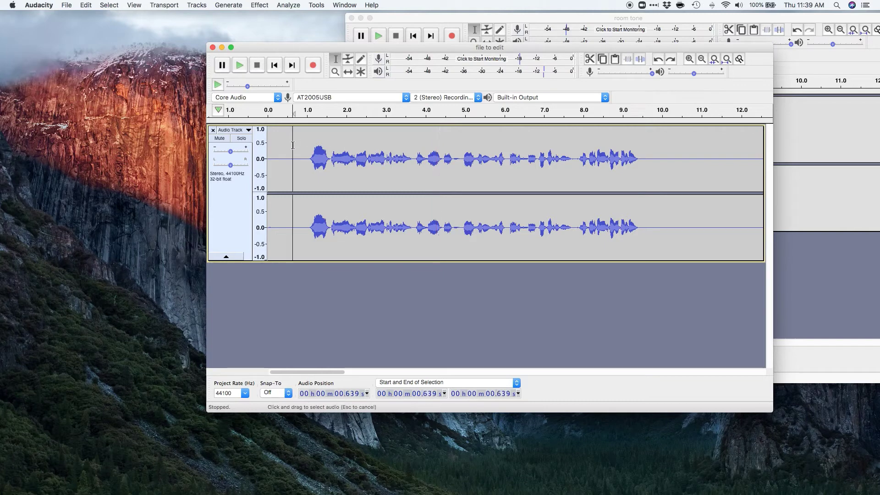
{"action": "left_click", "coordinate": [823, 138]}
{"action": "left_click", "coordinate": [609, 127]}
{"action": "left_click", "coordinate": [555, 123]}
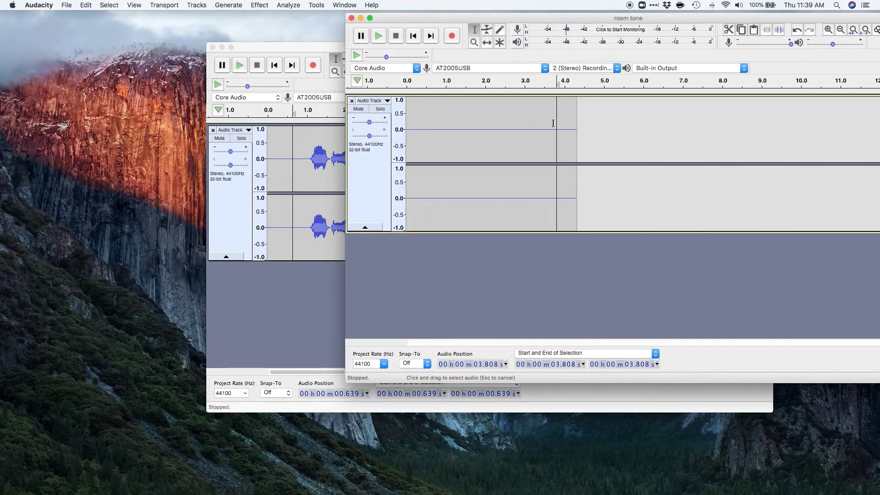
{"action": "left_click_drag", "start_coordinate": [556, 124], "coordinate": [506, 125]}
{"action": "left_click", "coordinate": [486, 119]}
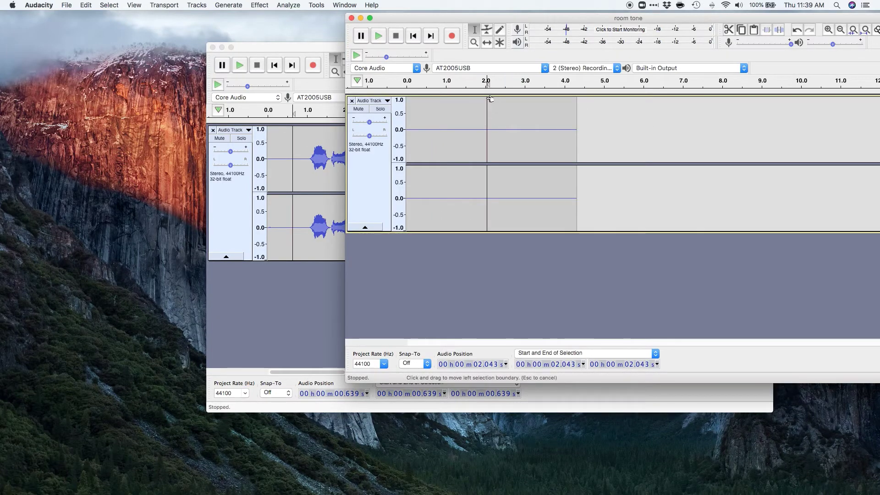
{"action": "key", "text": "space"}
{"action": "key", "text": "x"}
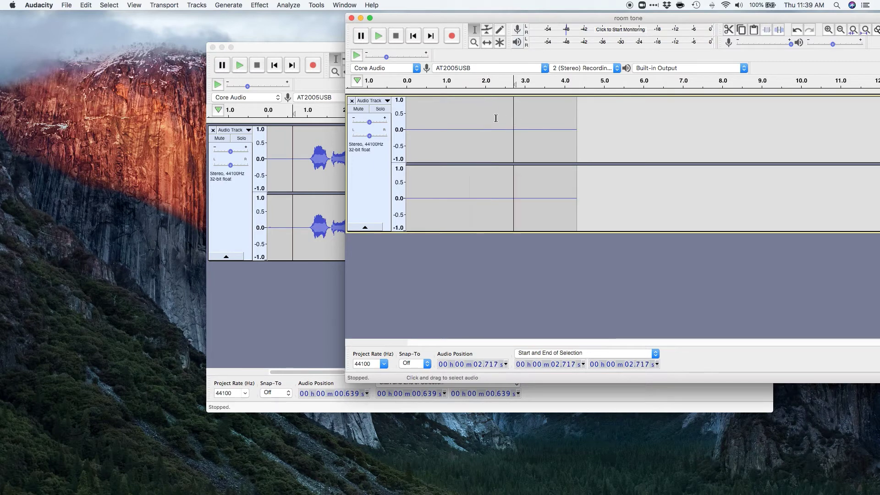
{"action": "left_click_drag", "start_coordinate": [485, 111], "coordinate": [525, 114]}
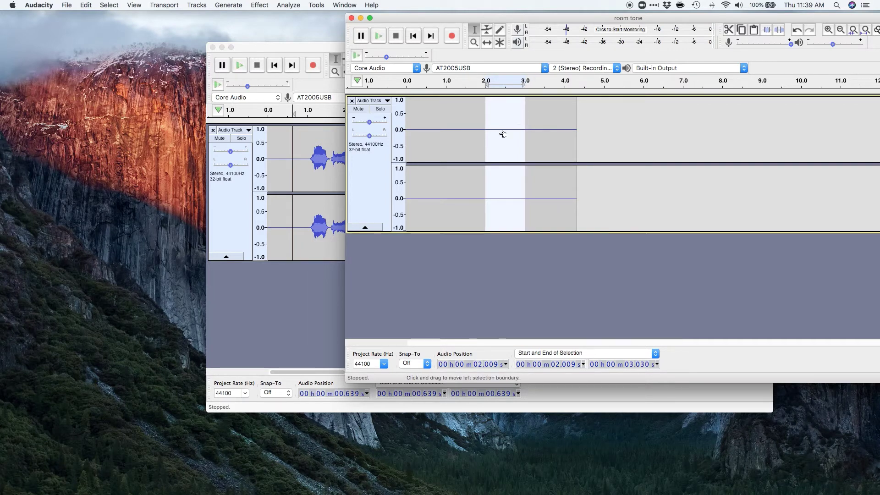
Paste the room tone into the narration at 0.232 s, pushing the speech to about 2.2 s.
{"action": "left_click", "coordinate": [302, 154]}
{"action": "left_click", "coordinate": [276, 149]}
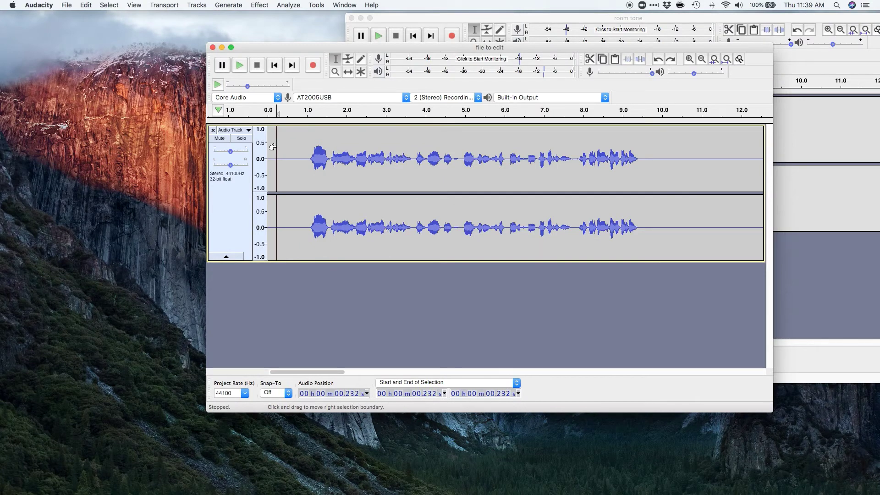
{"action": "key", "text": "super+v"}
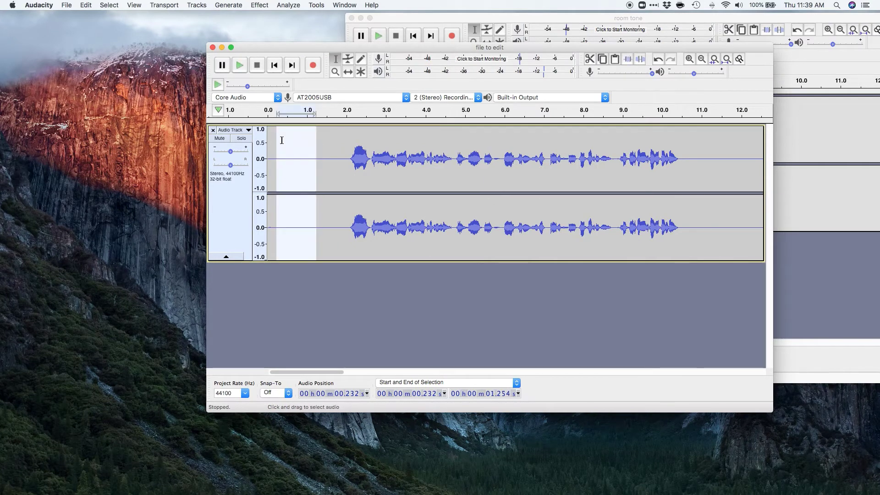
{"action": "left_click", "coordinate": [353, 151]}
{"action": "mouse_move", "coordinate": [836, 163]}
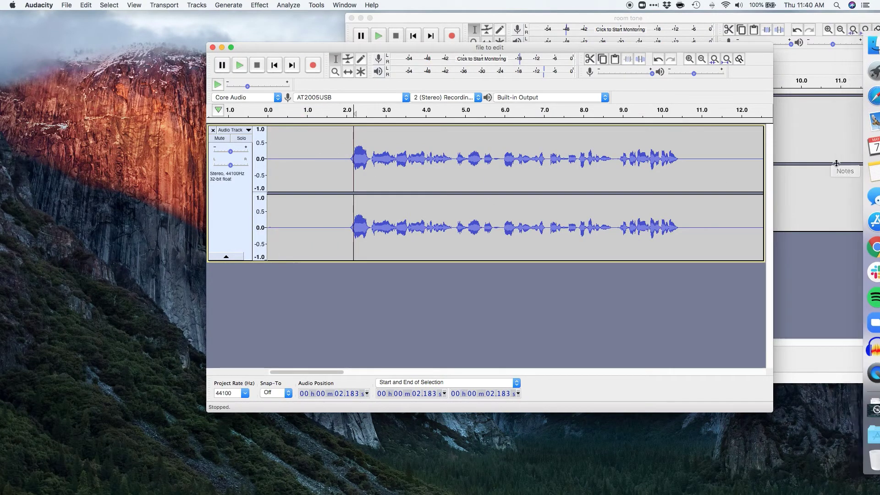
{"action": "left_click", "coordinate": [458, 177]}
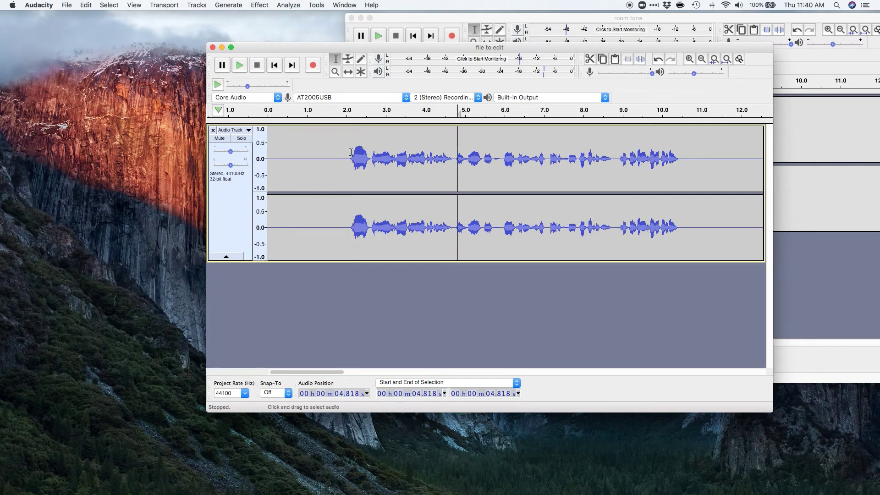
{"action": "left_click", "coordinate": [351, 152]}
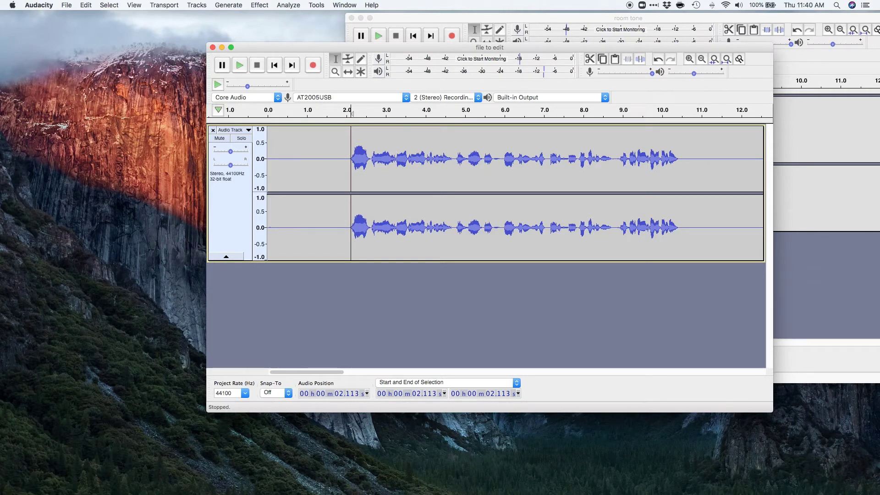
{"action": "left_click", "coordinate": [307, 165]}
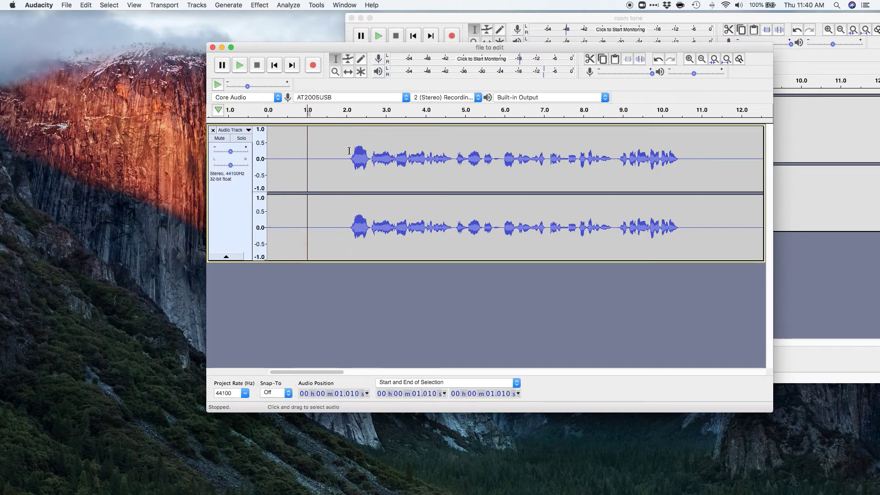
{"action": "left_click_drag", "start_coordinate": [349, 150], "coordinate": [268, 146]}
{"action": "left_click", "coordinate": [311, 144]}
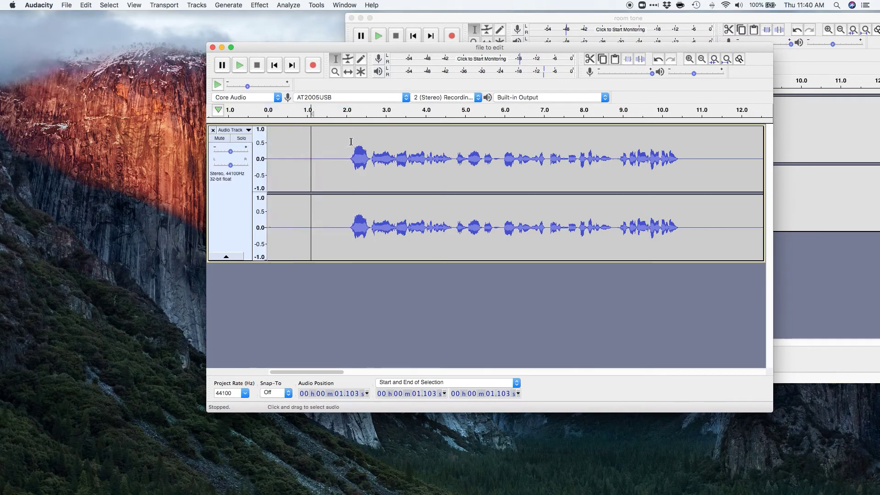
{"action": "left_click_drag", "start_coordinate": [350, 141], "coordinate": [241, 142]}
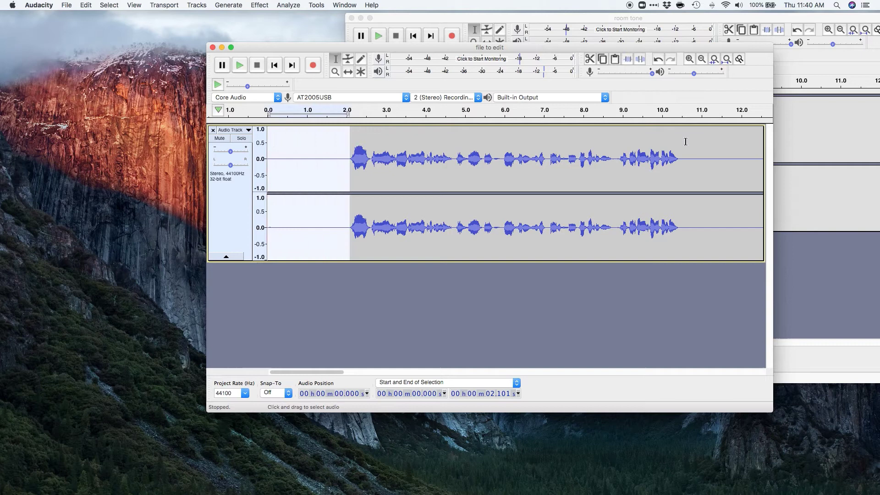
{"action": "left_click_drag", "start_coordinate": [679, 143], "coordinate": [755, 145]}
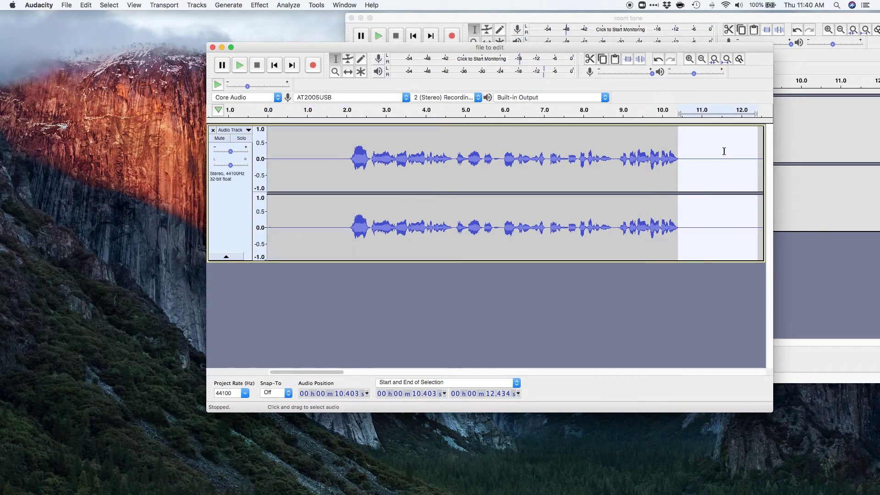
{"action": "left_click", "coordinate": [313, 145]}
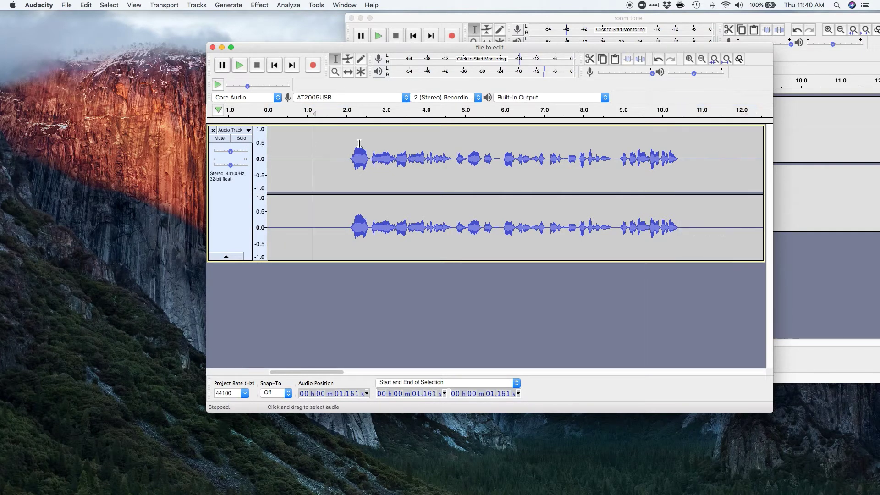
{"action": "left_click_drag", "start_coordinate": [348, 144], "coordinate": [242, 145]}
{"action": "left_click", "coordinate": [480, 159]}
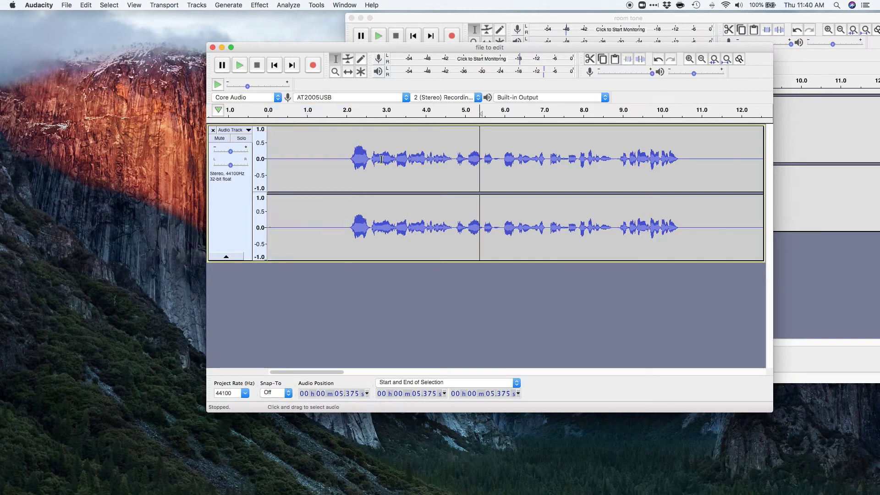
{"action": "left_click_drag", "start_coordinate": [349, 140], "coordinate": [267, 142]}
{"action": "left_click", "coordinate": [307, 142]}
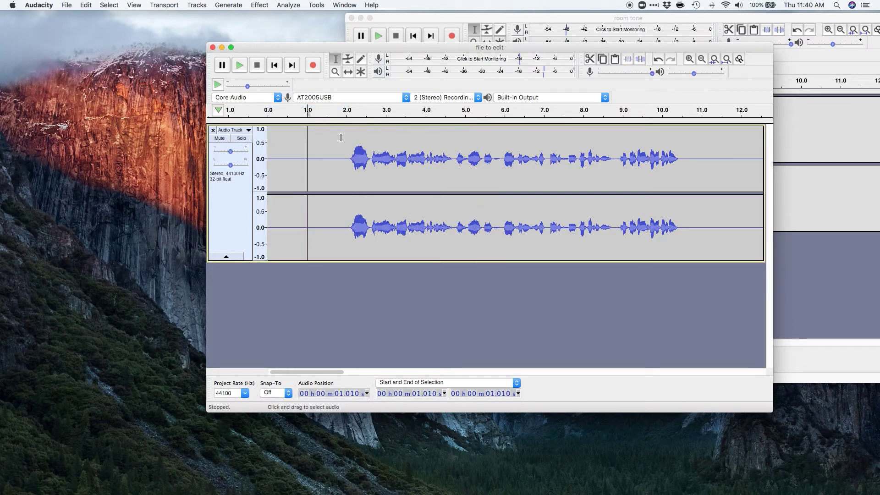
{"action": "key", "text": "super+Tab"}
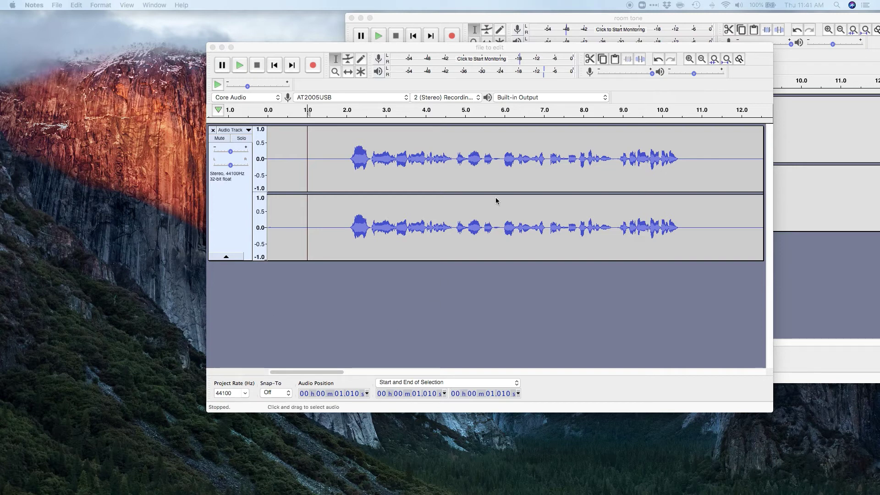
{"action": "left_click", "coordinate": [672, 146]}
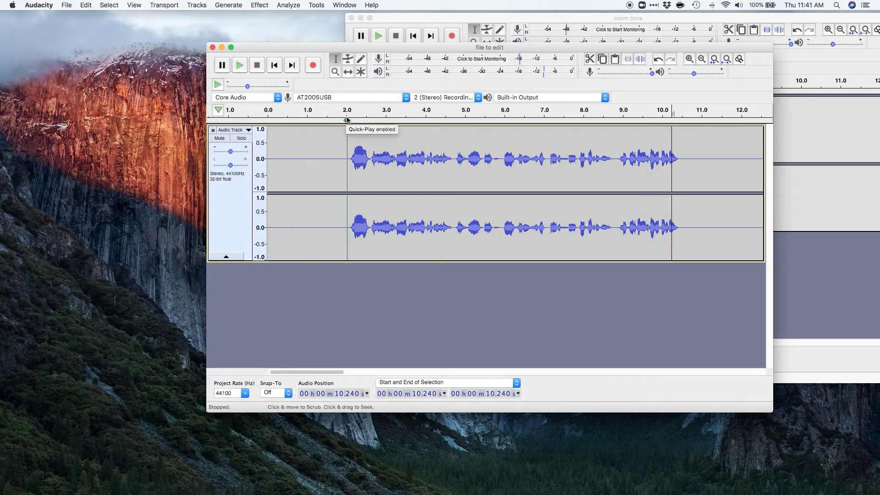
Delete the first second of narration silence, then delete 0.522–0.685 s of remaining lead-in.
{"action": "left_click_drag", "start_coordinate": [306, 140], "coordinate": [266, 133]}
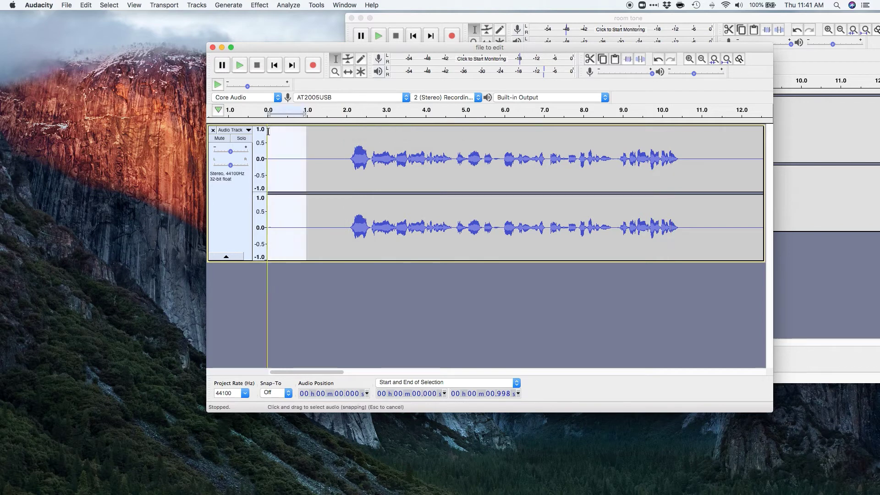
{"action": "key", "text": "Delete"}
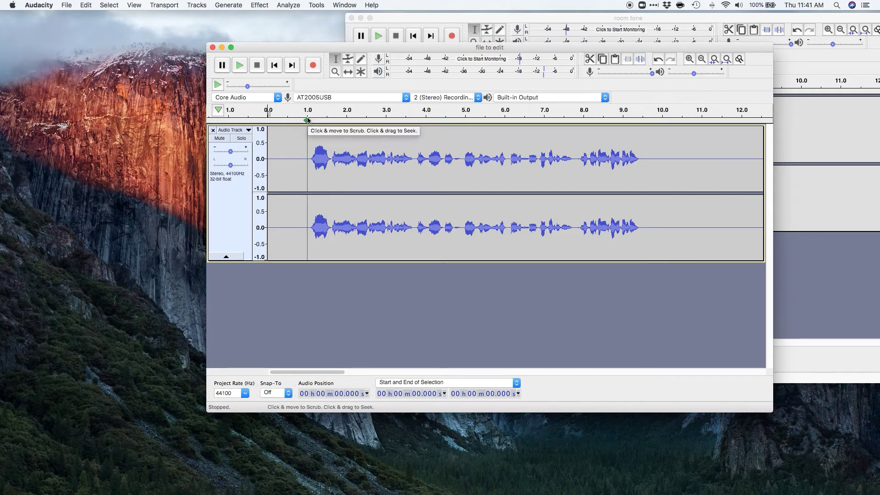
{"action": "left_click", "coordinate": [294, 138]}
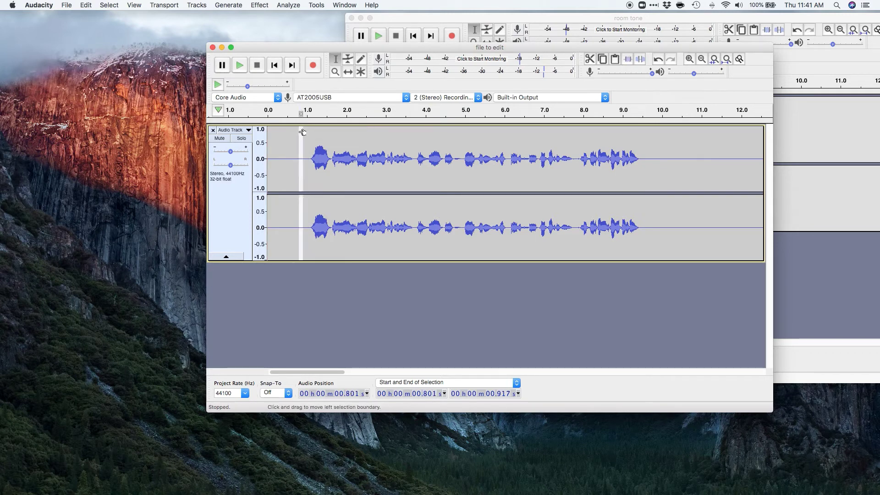
{"action": "left_click", "coordinate": [287, 137], "text": "shift"}
{"action": "key", "text": "Delete"}
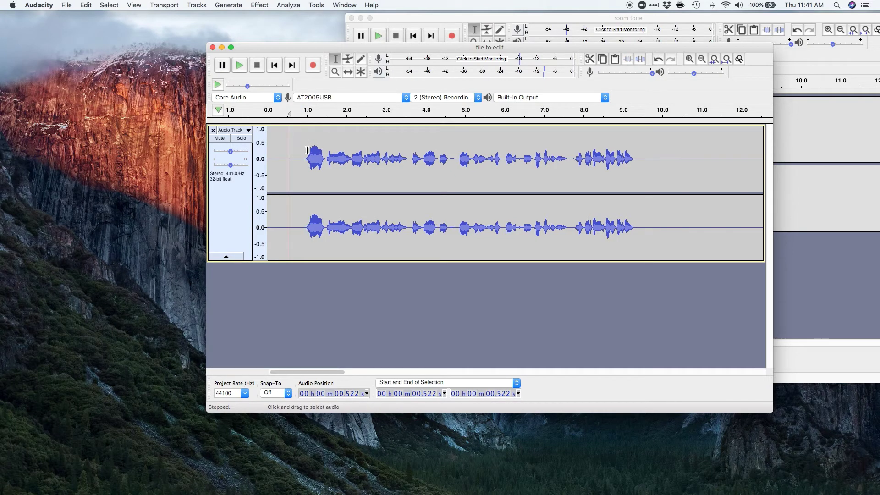
{"action": "left_click_drag", "start_coordinate": [307, 371], "coordinate": [814, 343]}
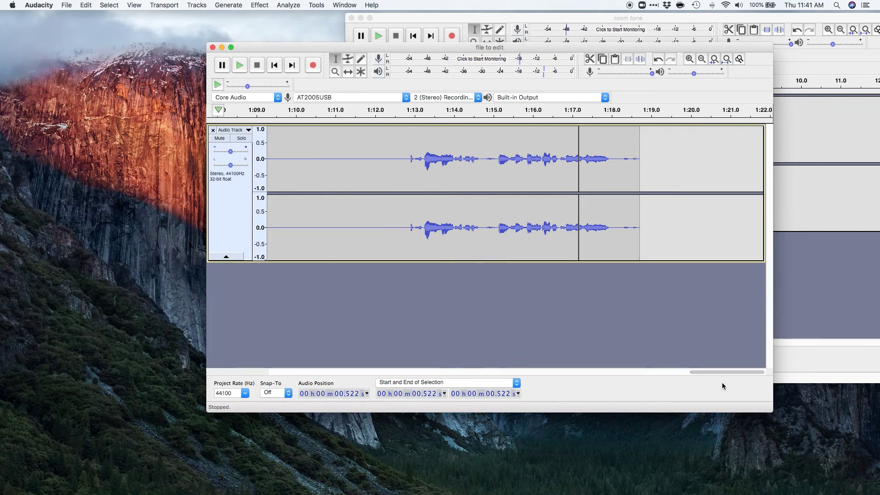
Delete the excess pause from 1:08.499 to about 1:10.1 before the final sentence.
{"action": "left_click_drag", "start_coordinate": [711, 371], "coordinate": [683, 374]}
{"action": "left_click", "coordinate": [457, 137]}
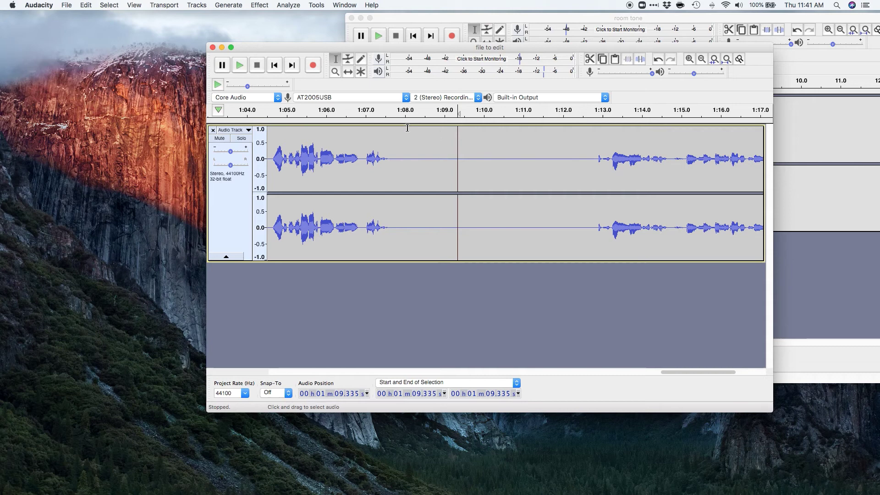
{"action": "left_click_drag", "start_coordinate": [407, 128], "coordinate": [568, 132]}
{"action": "left_click", "coordinate": [545, 137]}
{"action": "left_click", "coordinate": [425, 144]}
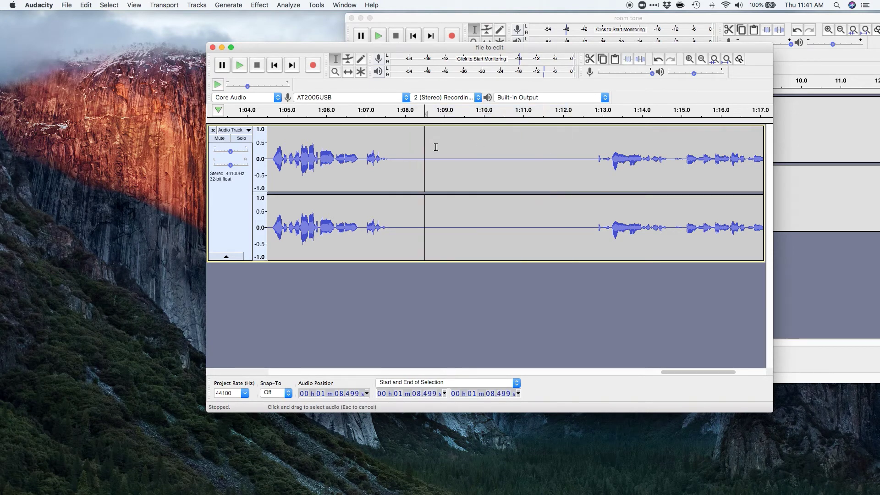
{"action": "left_click", "coordinate": [487, 149], "text": "shift"}
{"action": "key", "text": "Delete"}
{"action": "left_click", "coordinate": [445, 175]}
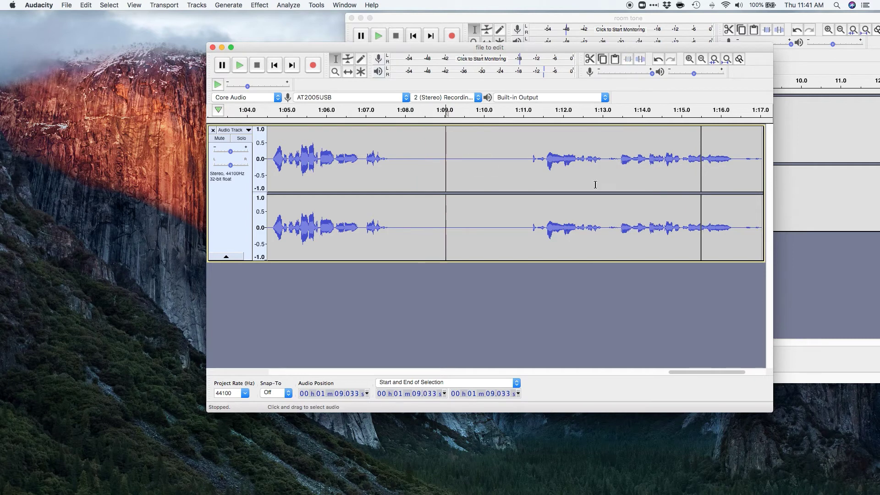
Play the narration's ending from 1:16.2 and mark two one-second pads past its end.
{"action": "left_click_drag", "start_coordinate": [694, 372], "coordinate": [758, 375]}
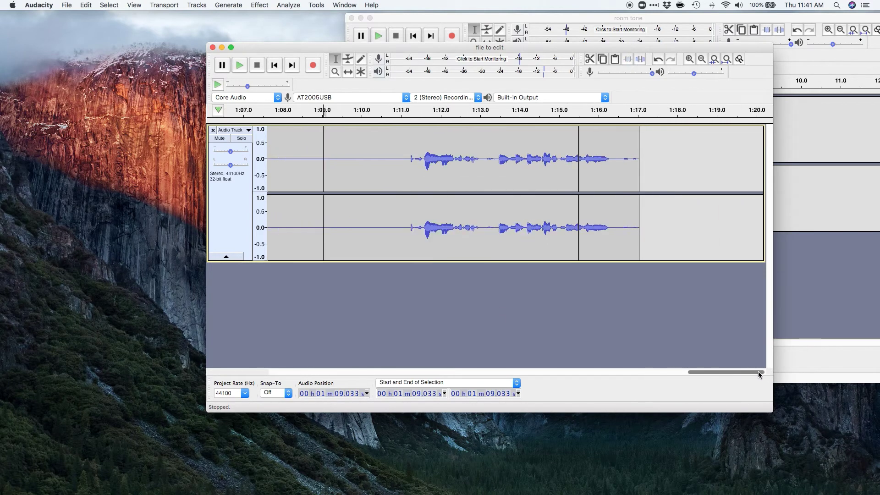
{"action": "left_click", "coordinate": [604, 130]}
{"action": "key", "text": "space"}
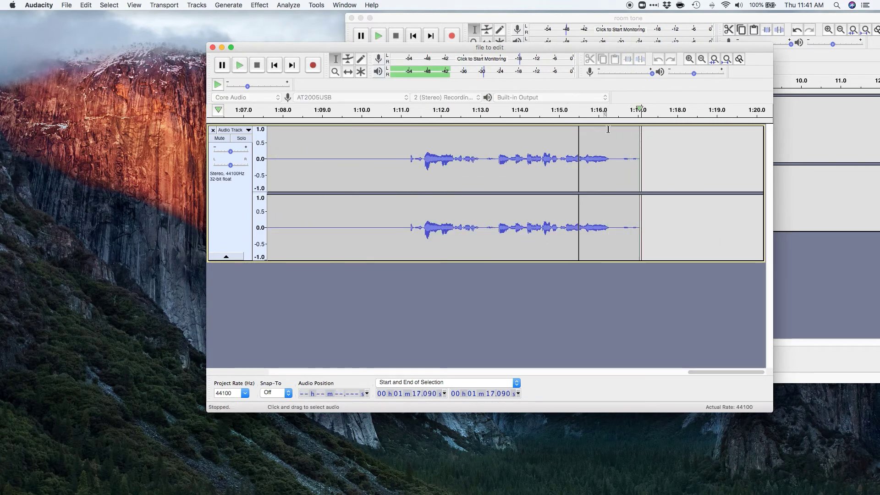
{"action": "left_click", "coordinate": [639, 140]}
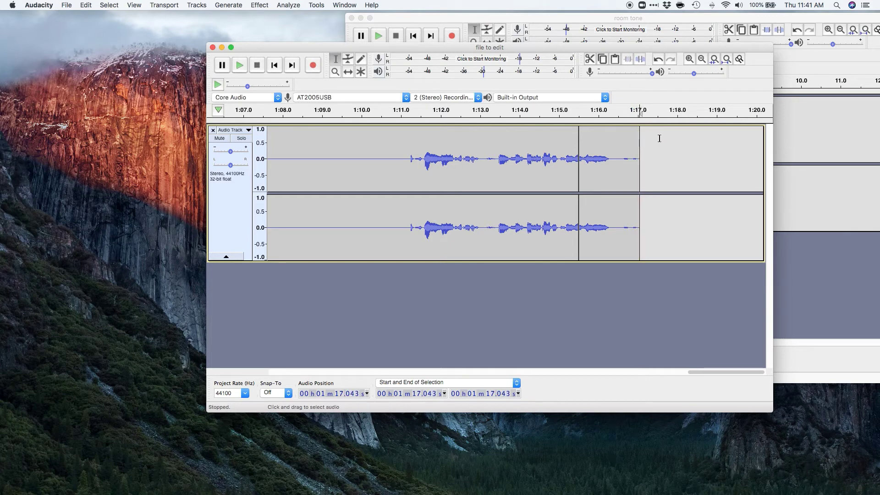
{"action": "key", "text": "shift+Right"}
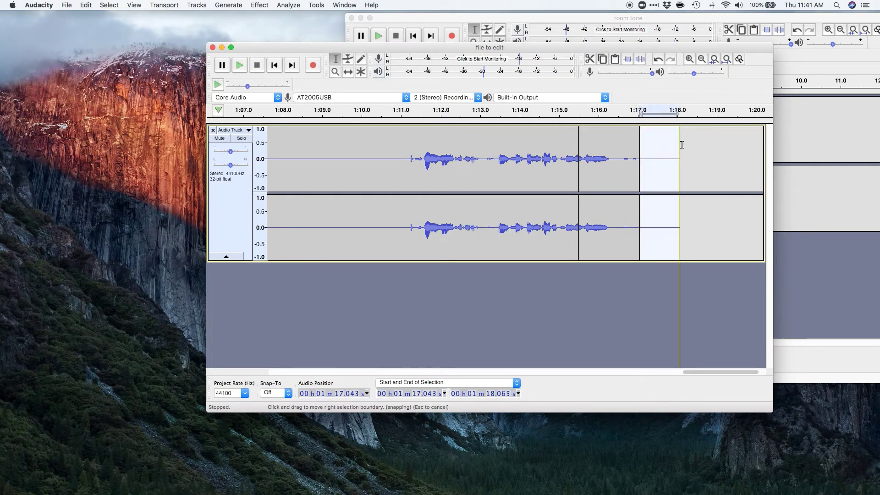
{"action": "left_click", "coordinate": [679, 146]}
{"action": "key", "text": "shift+Right"}
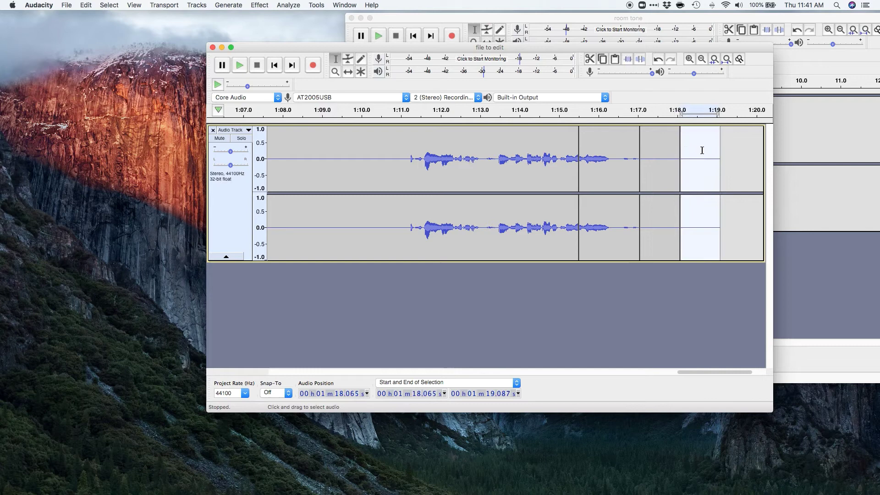
{"action": "left_click", "coordinate": [813, 134]}
Paste about 3.5 seconds of room tone after the narration's end at 1:19.087.
{"action": "left_click_drag", "start_coordinate": [550, 152], "coordinate": [412, 122]}
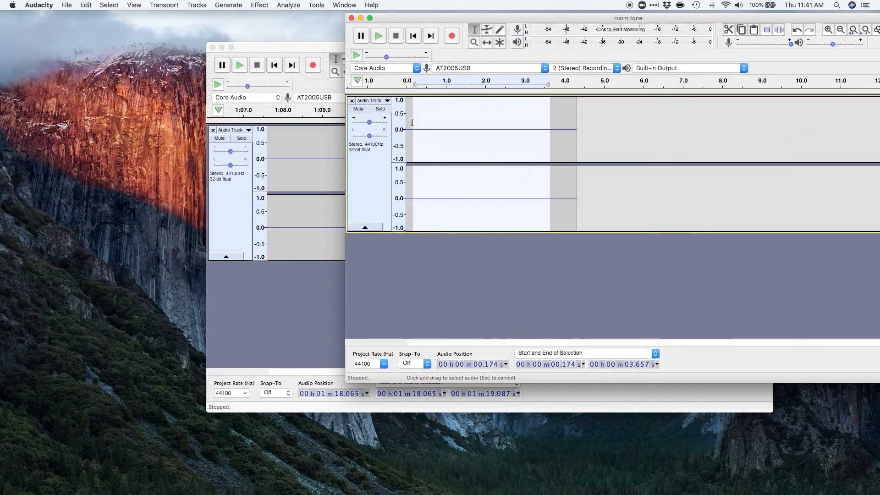
{"action": "left_click", "coordinate": [312, 174]}
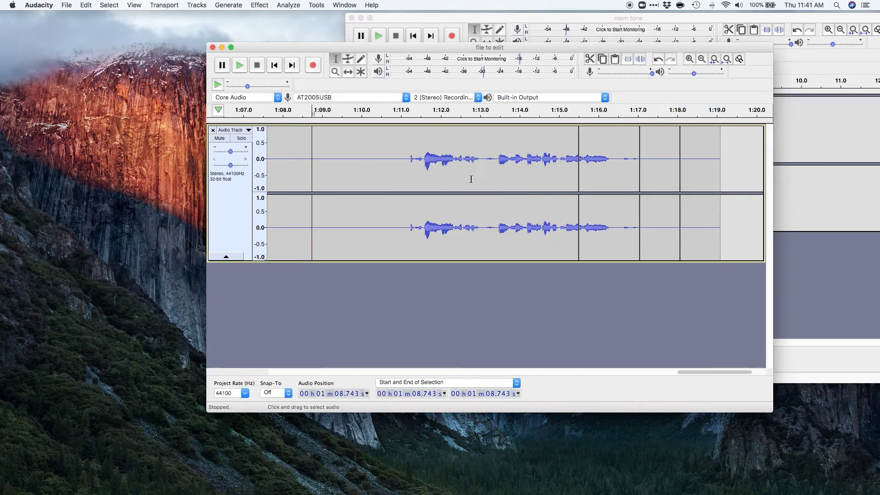
{"action": "left_click", "coordinate": [720, 166]}
{"action": "key", "text": "super+v"}
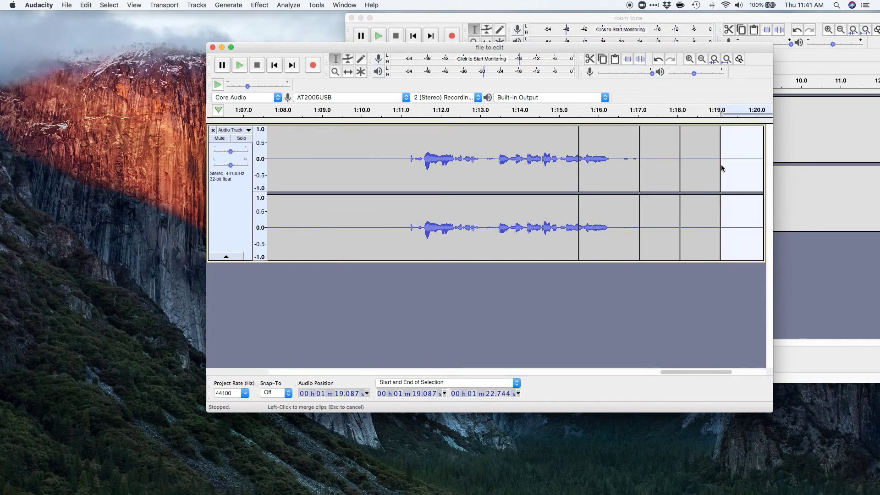
{"action": "left_click_drag", "start_coordinate": [685, 372], "coordinate": [714, 372]}
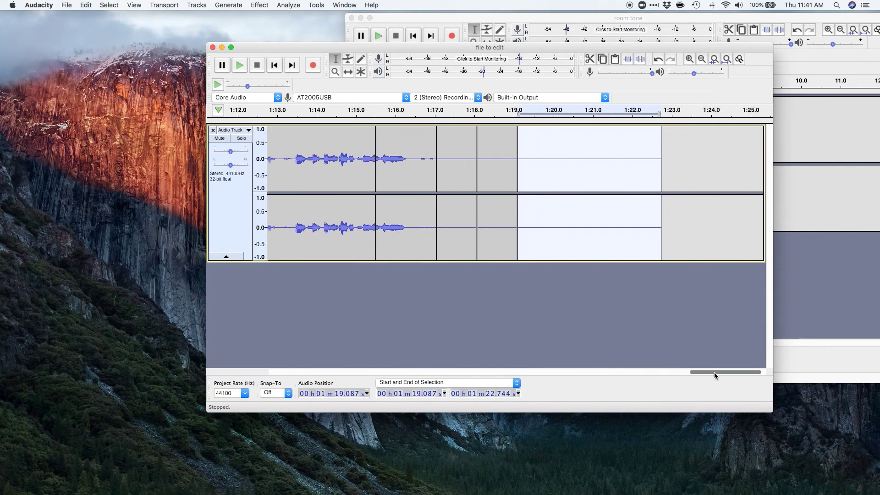
{"action": "left_click", "coordinate": [530, 169]}
{"action": "key", "text": "super+grave"}
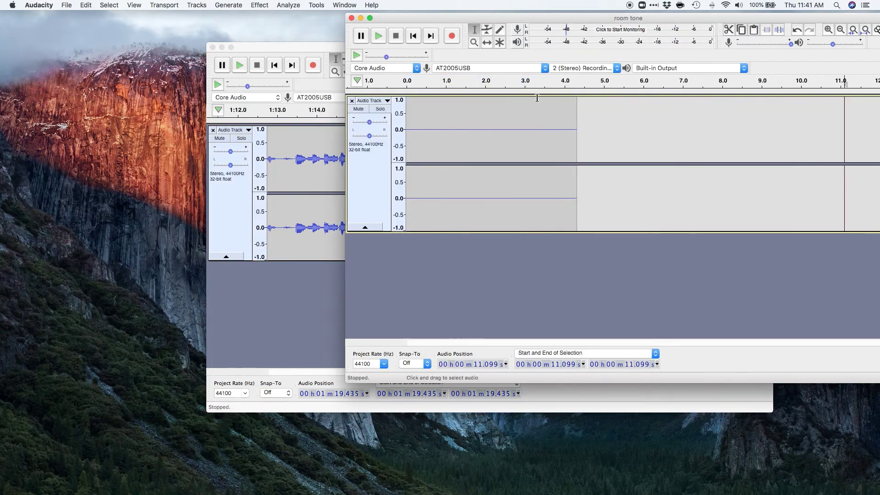
{"action": "left_click", "coordinate": [298, 291]}
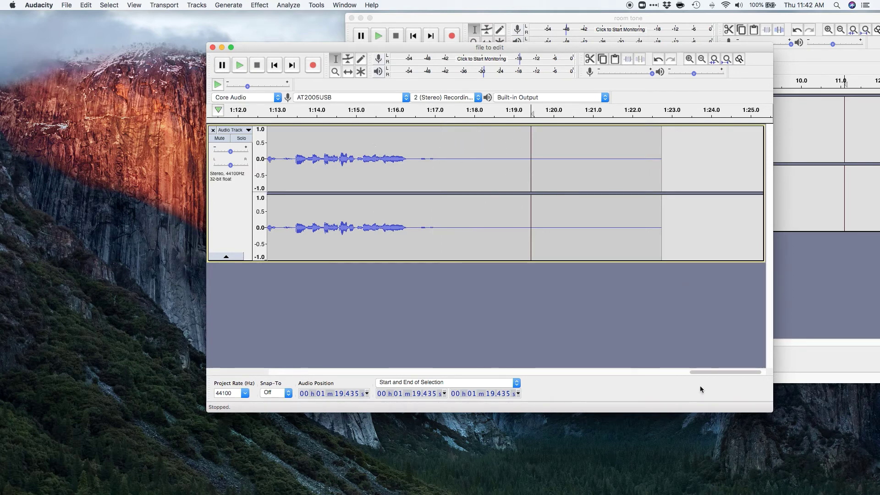
{"action": "left_click_drag", "start_coordinate": [713, 372], "coordinate": [393, 373]}
Play the narration from around 23 seconds to locate the breath gap.
{"action": "mouse_move", "coordinate": [542, 136]}
{"action": "left_mouse_down"}
{"action": "mouse_move", "coordinate": [566, 136]}
{"action": "mouse_move", "coordinate": [539, 134]}
{"action": "left_mouse_up"}
{"action": "left_click", "coordinate": [543, 134]}
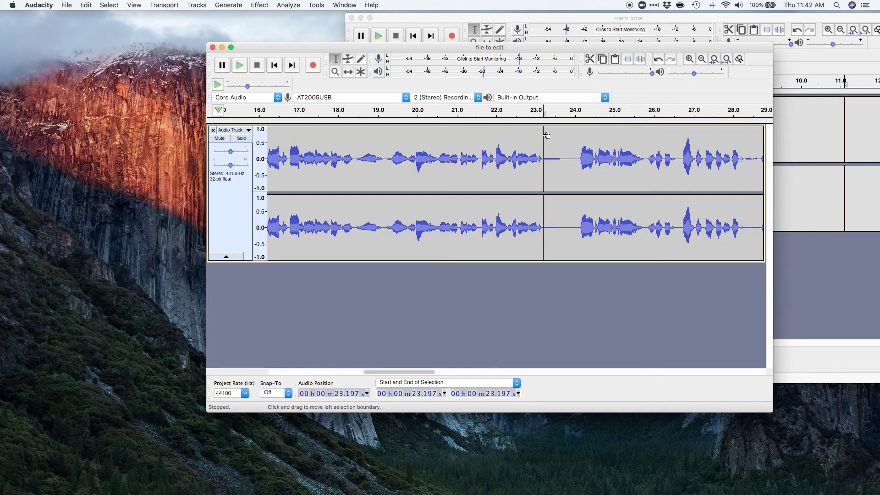
{"action": "key", "text": "space"}
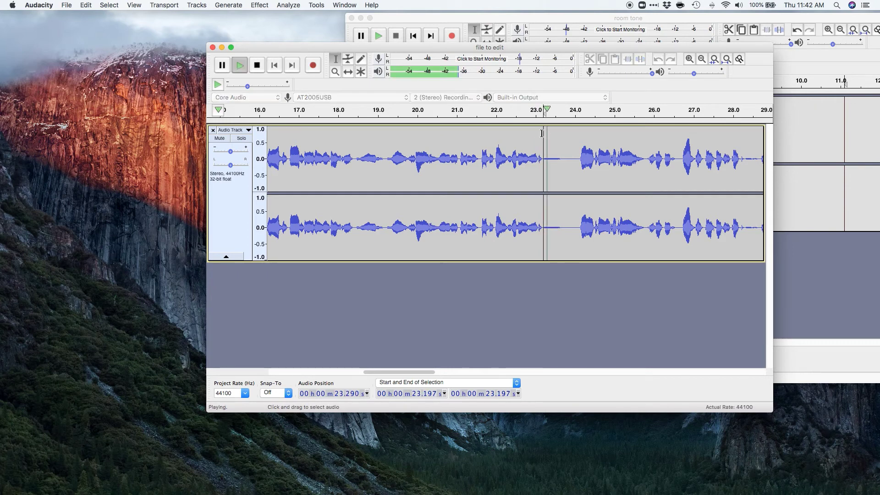
{"action": "key", "text": "space"}
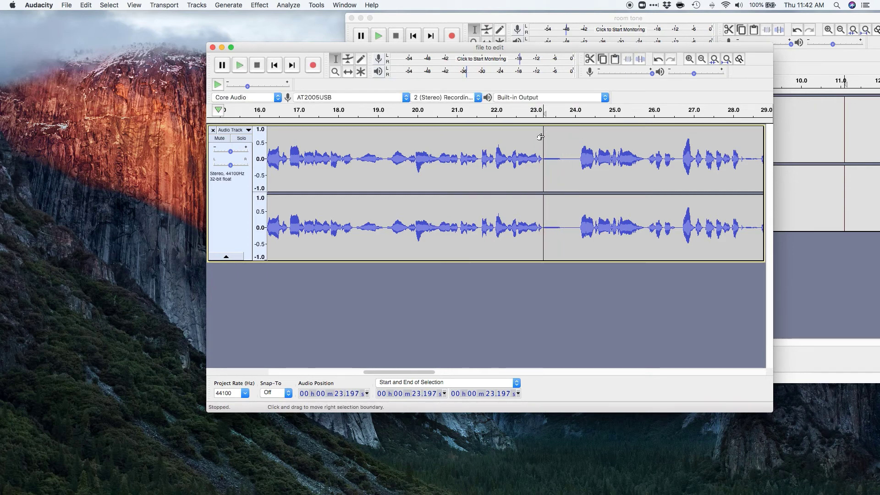
Select the breath gap from 23.185 s to 23.696 s, then bring the room tone project forward.
{"action": "left_click_drag", "start_coordinate": [541, 135], "coordinate": [562, 132]}
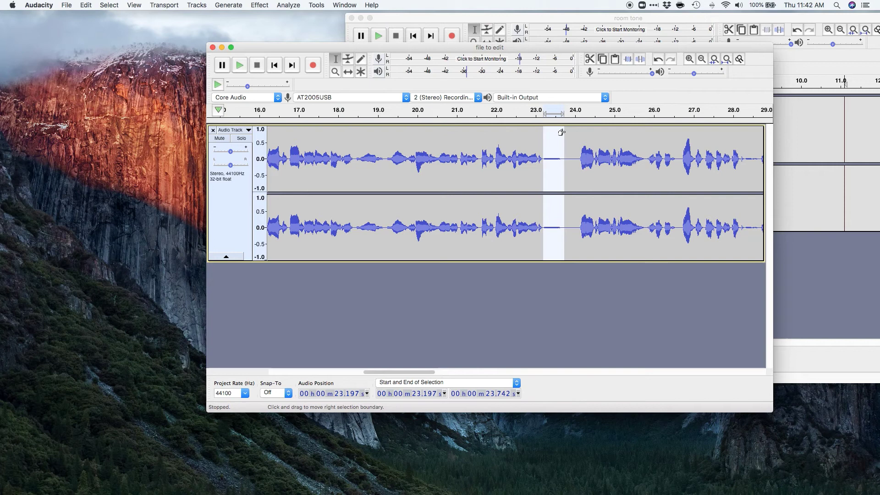
{"action": "left_click", "coordinate": [573, 153]}
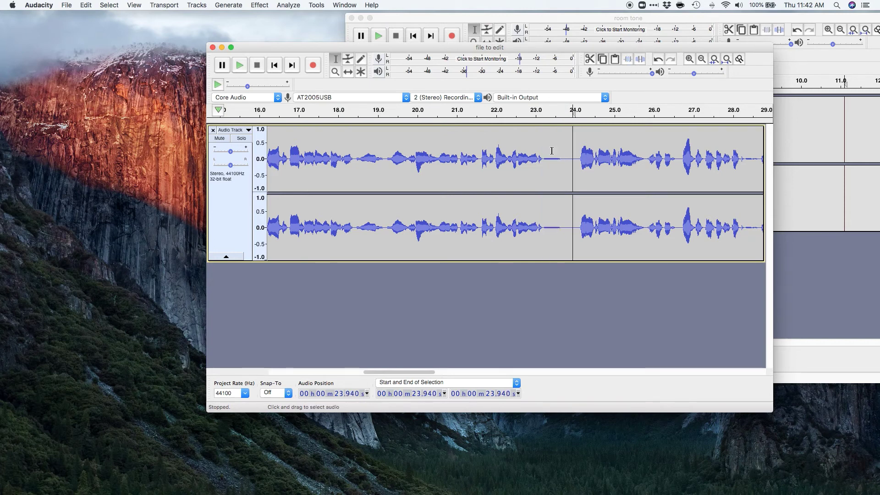
{"action": "left_click_drag", "start_coordinate": [542, 146], "coordinate": [561, 146]}
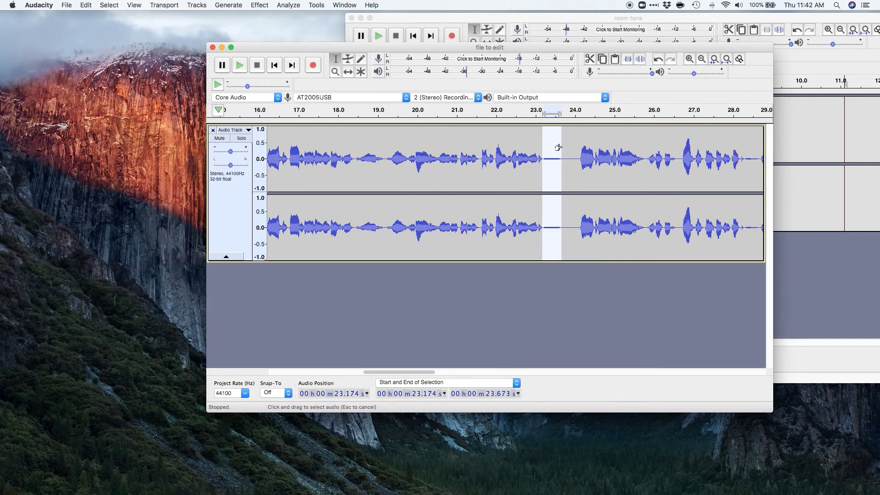
{"action": "left_click", "coordinate": [549, 147]}
{"action": "left_click", "coordinate": [543, 150]}
{"action": "left_click_drag", "start_coordinate": [543, 150], "coordinate": [563, 150]}
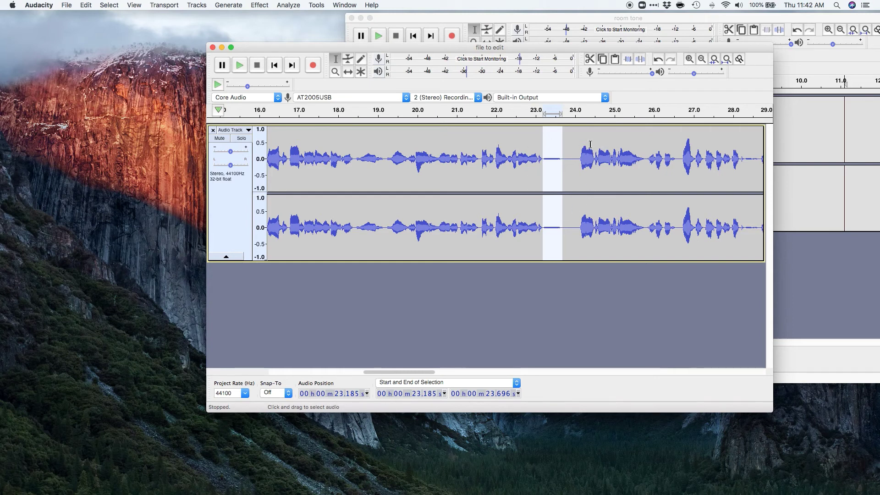
{"action": "left_click", "coordinate": [809, 152]}
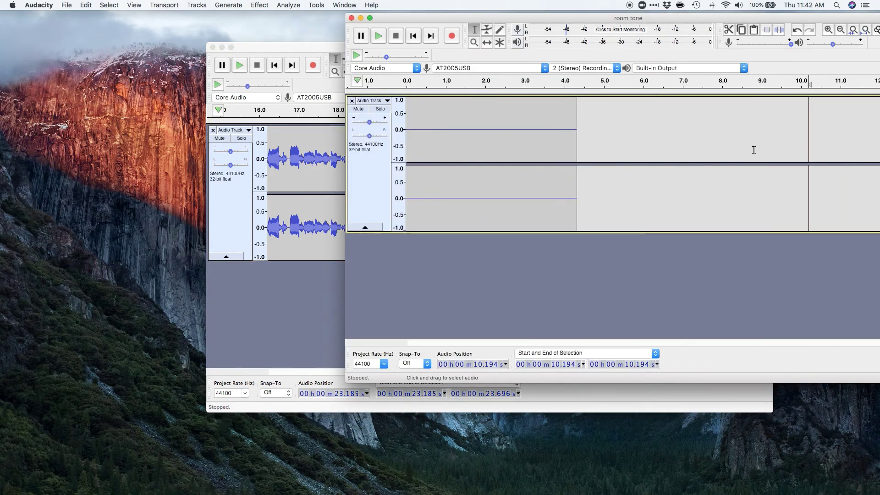
Select a short stretch of room tone starting at 1.033 s.
{"action": "left_click", "coordinate": [439, 137]}
{"action": "left_click", "coordinate": [447, 103]}
{"action": "left_click_drag", "start_coordinate": [448, 102], "coordinate": [462, 103]}
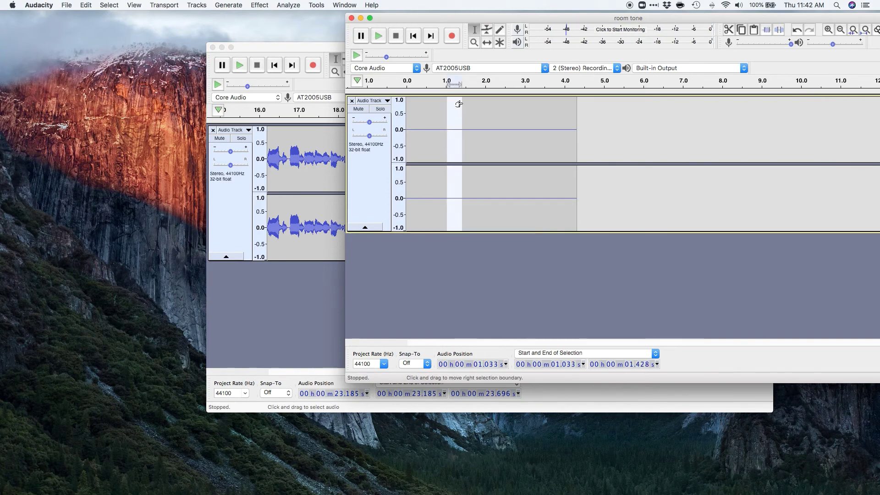
Paste room tone over the narration's breath gap from 23.220 s, then select 23.499–23.882 s.
{"action": "left_click", "coordinate": [340, 173]}
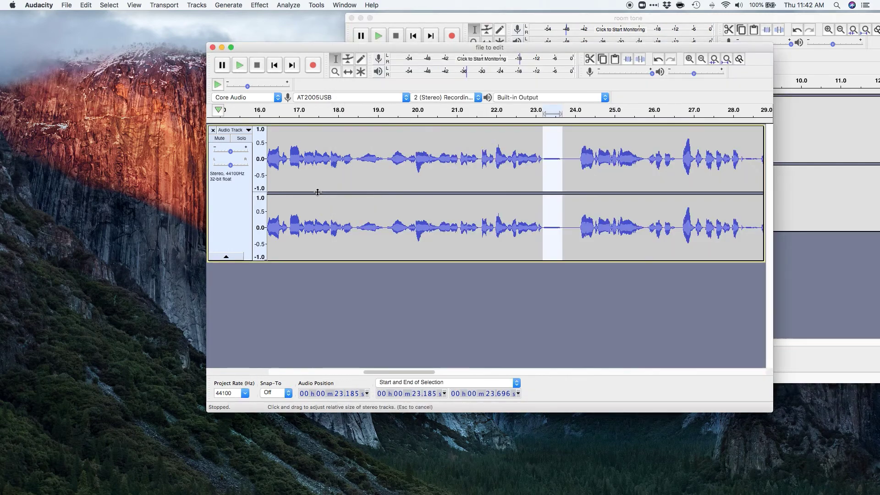
{"action": "left_click", "coordinate": [552, 148]}
{"action": "left_click_drag", "start_coordinate": [544, 149], "coordinate": [560, 150]}
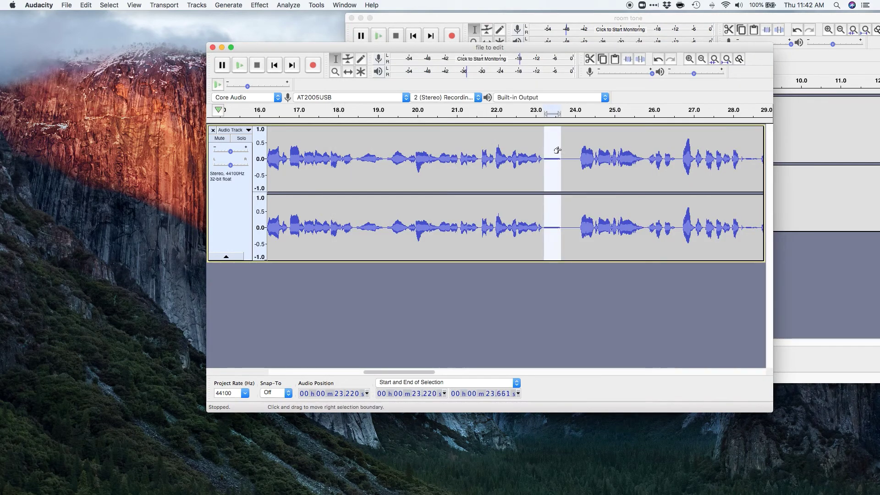
{"action": "key", "text": "cmd+v"}
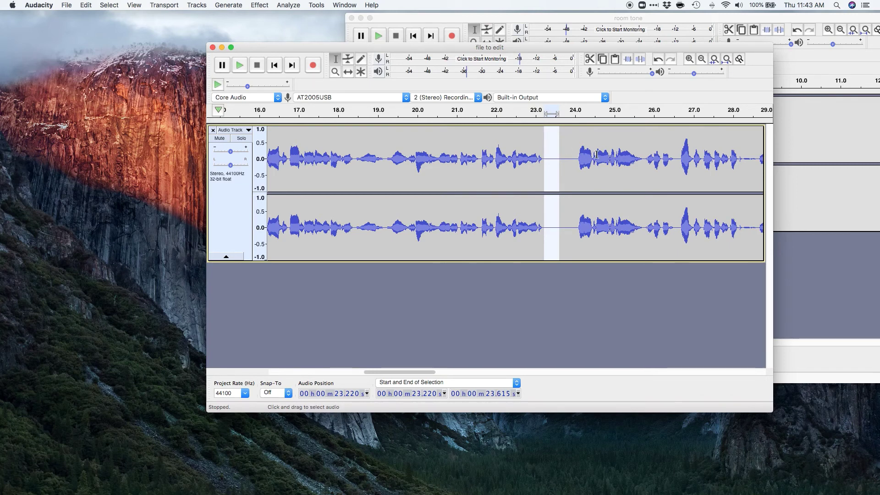
{"action": "left_click", "coordinate": [555, 158]}
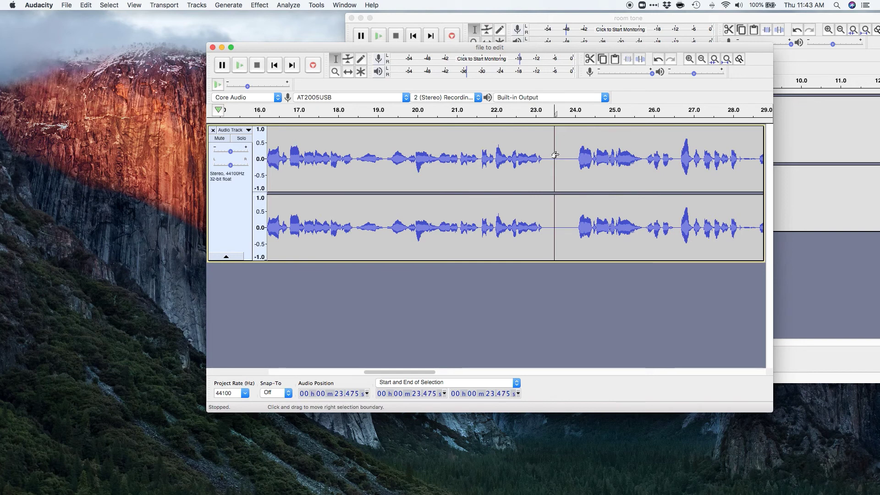
{"action": "left_click_drag", "start_coordinate": [556, 151], "coordinate": [570, 151]}
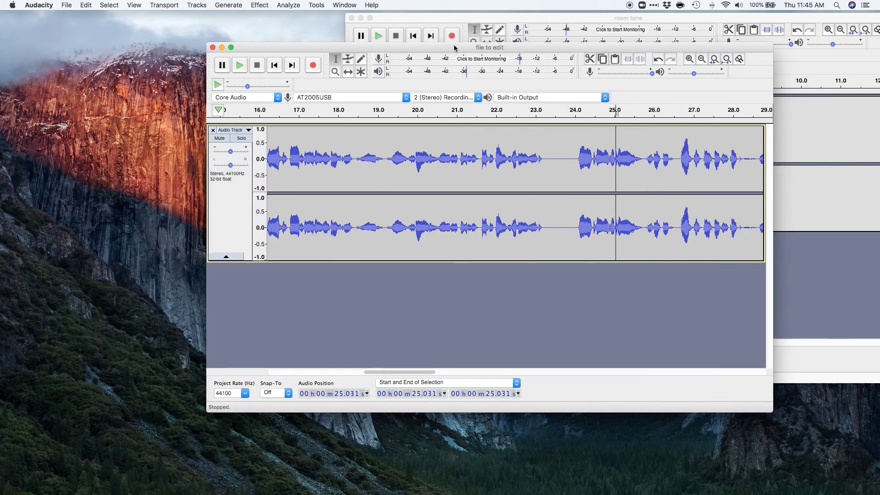
Paste room tone over the whole pause from 23.220 s to 24.021 s.
{"action": "left_click_drag", "start_coordinate": [456, 49], "coordinate": [386, 49]}
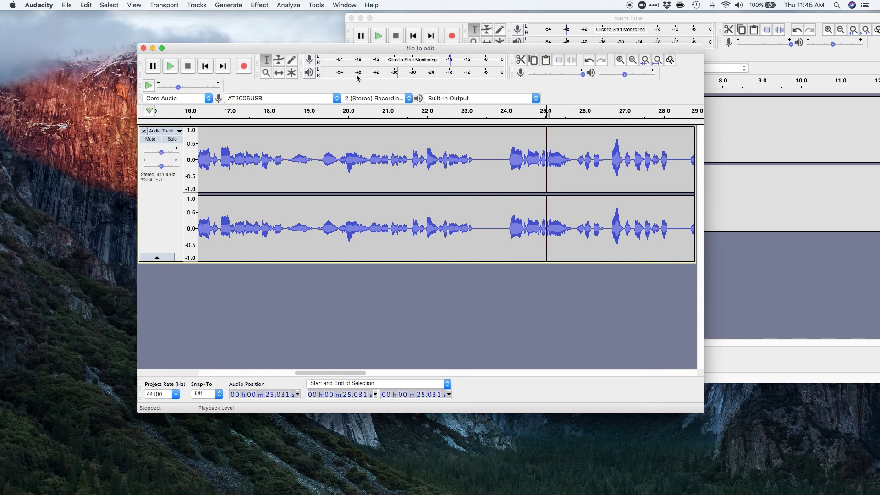
{"action": "left_click_drag", "start_coordinate": [484, 140], "coordinate": [503, 145]}
{"action": "left_click", "coordinate": [506, 143]}
{"action": "left_click", "coordinate": [510, 143]}
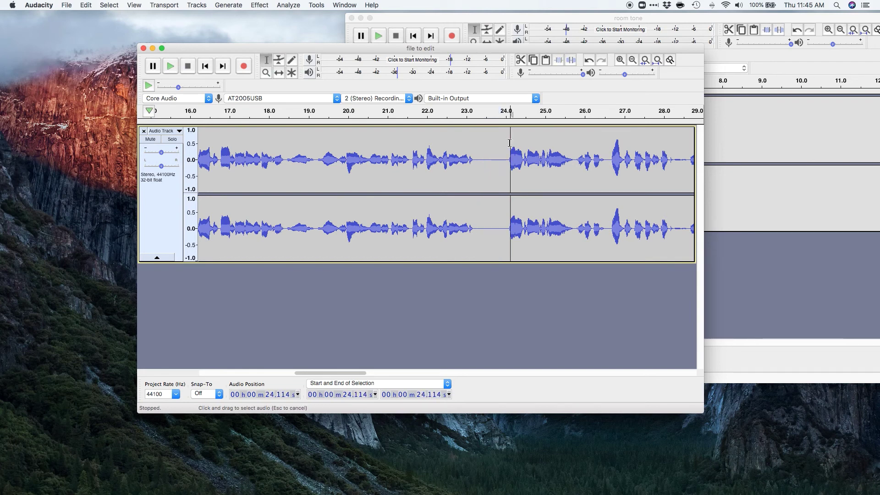
{"action": "left_click", "coordinate": [506, 143]}
{"action": "left_click_drag", "start_coordinate": [506, 143], "coordinate": [475, 142]}
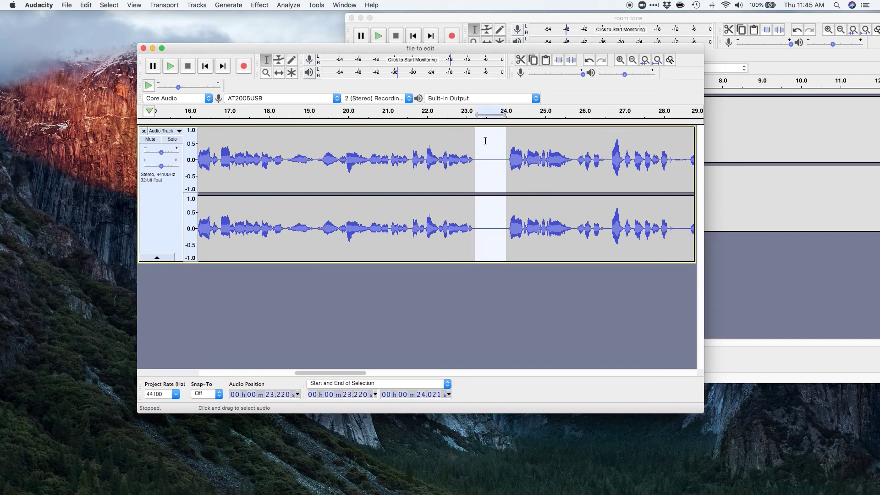
{"action": "key", "text": "cmd+v"}
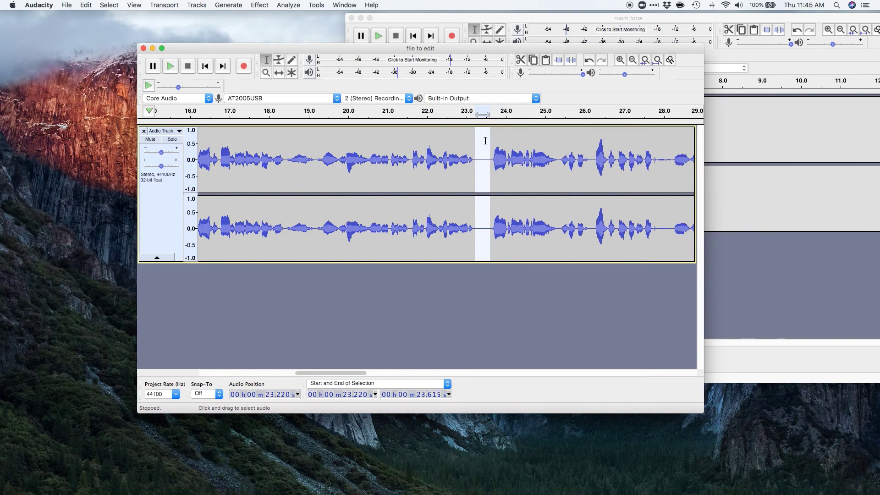
Take the 2.276–2.833 s room-tone section and paste it into the pause near 23.3 s.
{"action": "left_click", "coordinate": [730, 149]}
{"action": "left_click_drag", "start_coordinate": [519, 121], "coordinate": [496, 120]}
{"action": "left_click", "coordinate": [312, 160]}
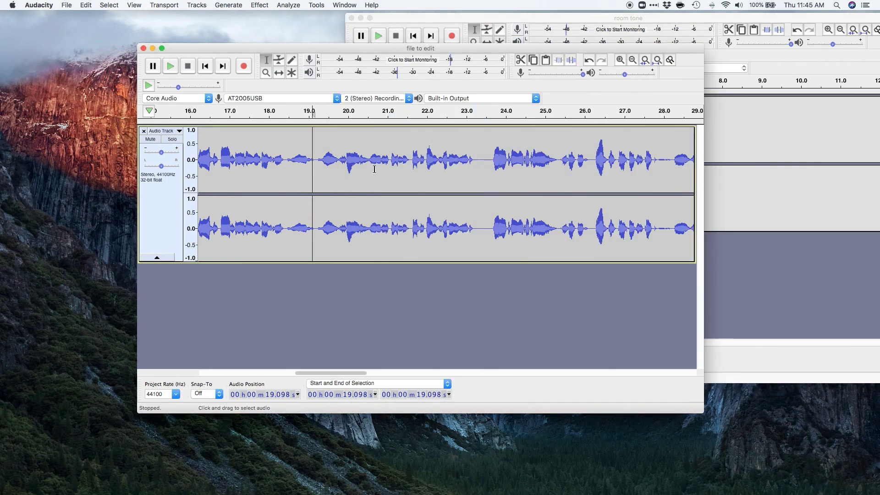
{"action": "left_click", "coordinate": [479, 152]}
{"action": "key", "text": "cmd+v"}
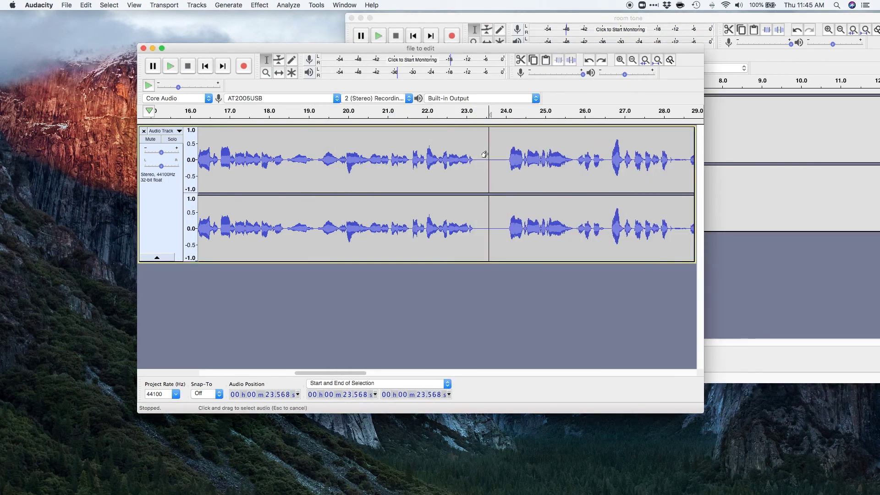
Paste two more stretches of room tone into the pause around 23.34–23.46 s.
{"action": "left_click", "coordinate": [480, 153]}
{"action": "mouse_move", "coordinate": [482, 152]}
{"action": "left_mouse_down"}
{"action": "mouse_move", "coordinate": [501, 153]}
{"action": "mouse_move", "coordinate": [490, 154]}
{"action": "left_mouse_up"}
{"action": "left_click", "coordinate": [491, 153]}
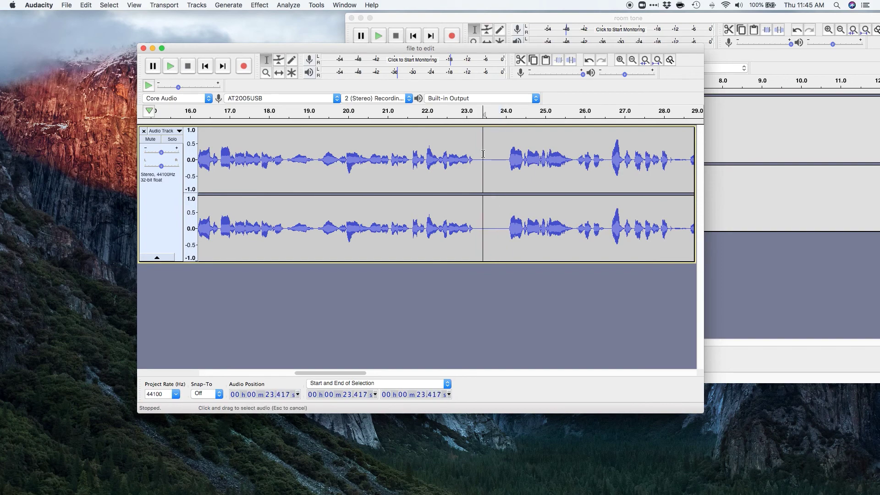
{"action": "key", "text": "super+v"}
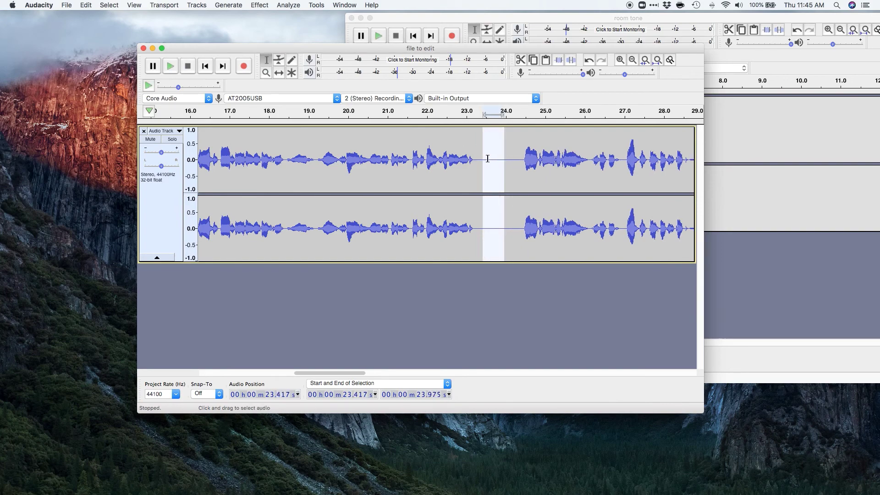
{"action": "left_click", "coordinate": [517, 155]}
{"action": "left_click_drag", "start_coordinate": [484, 155], "coordinate": [486, 154]}
{"action": "key", "text": "super+v"}
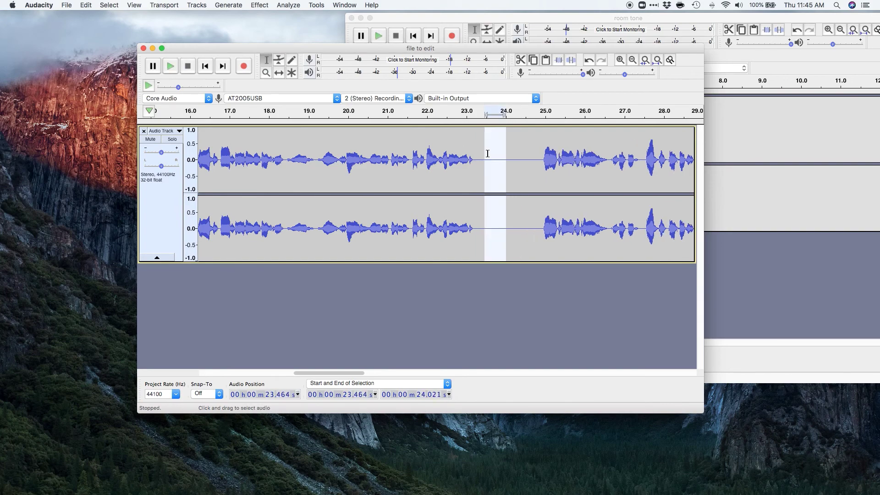
Delete the over-long room-tone stretch from 23.243 s to 24.822 s.
{"action": "left_click", "coordinate": [526, 155]}
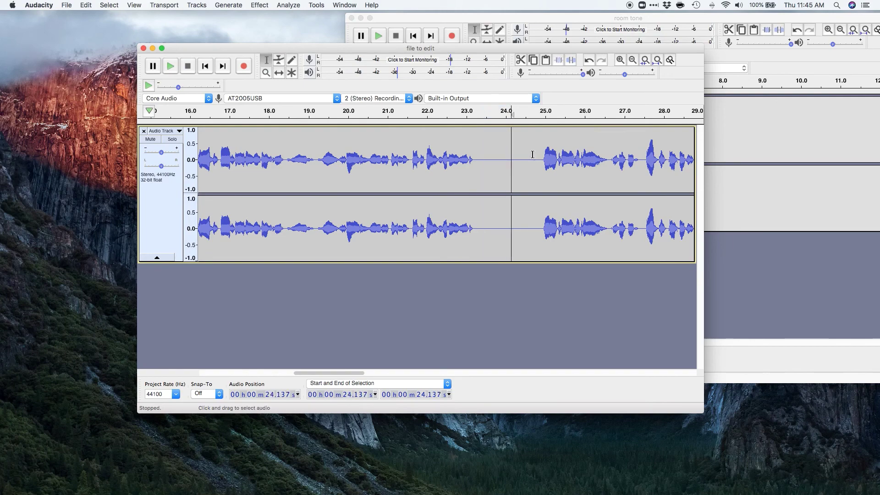
{"action": "left_click_drag", "start_coordinate": [533, 154], "coordinate": [483, 151]}
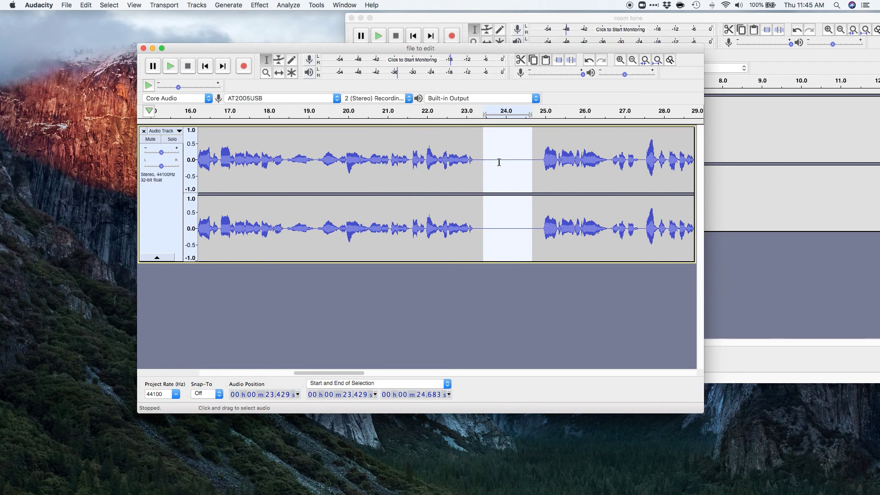
{"action": "left_click_drag", "start_coordinate": [537, 156], "coordinate": [488, 154]}
{"action": "key", "text": "Delete"}
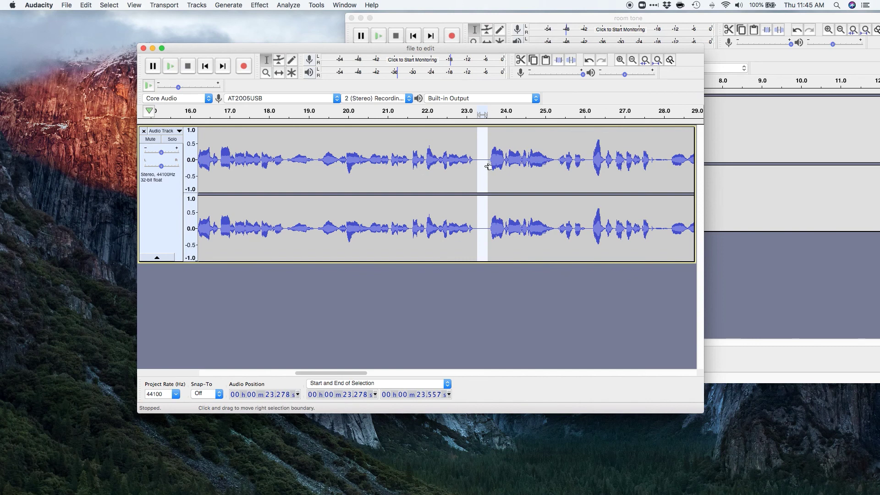
Paste room tone back and delete the extra from 23.464 s, leaving a 23.243–23.603 s pause.
{"action": "key", "text": "super+v"}
{"action": "left_click", "coordinate": [509, 168]}
{"action": "left_click_drag", "start_coordinate": [496, 156], "coordinate": [484, 156]}
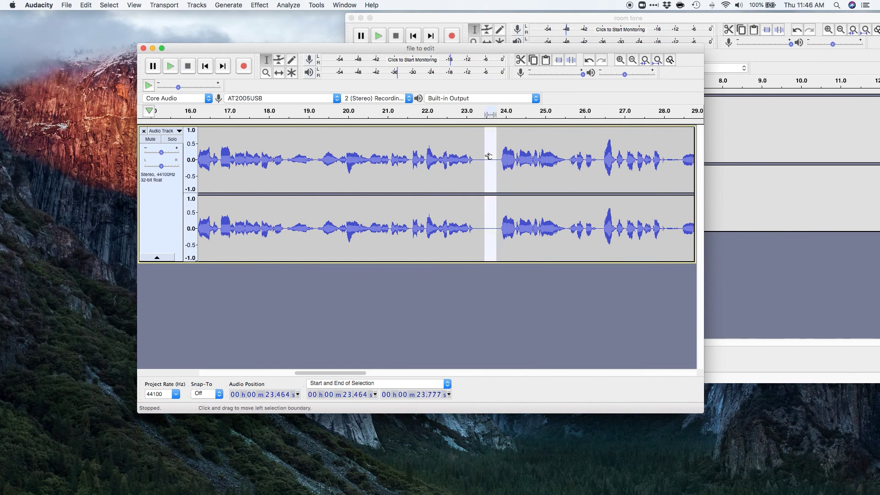
{"action": "key", "text": "Delete"}
{"action": "left_click", "coordinate": [476, 154]}
{"action": "left_click", "coordinate": [490, 156], "text": "shift"}
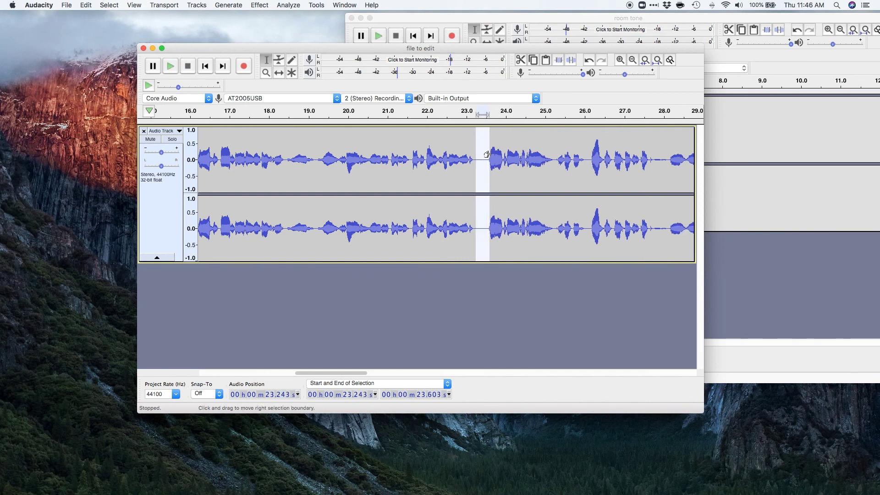
{"action": "left_click", "coordinate": [509, 184]}
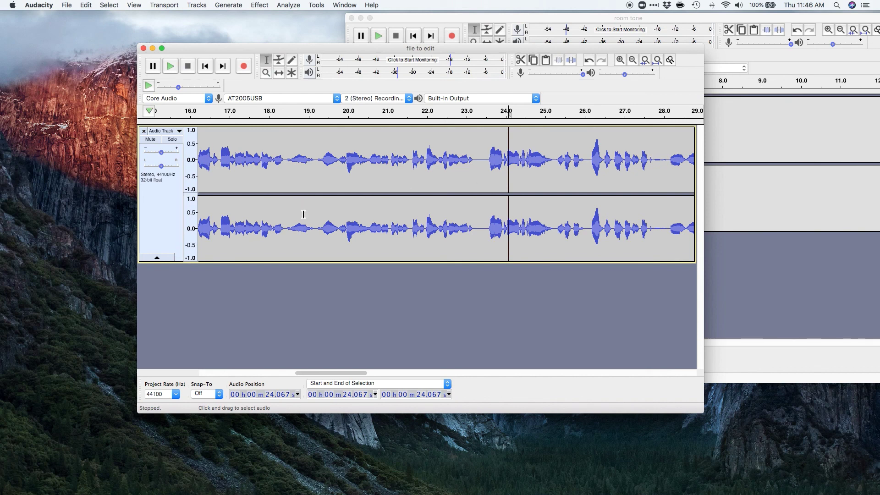
Replay from 21.896 s and check the length of the shortened pause.
{"action": "left_click", "coordinate": [422, 207]}
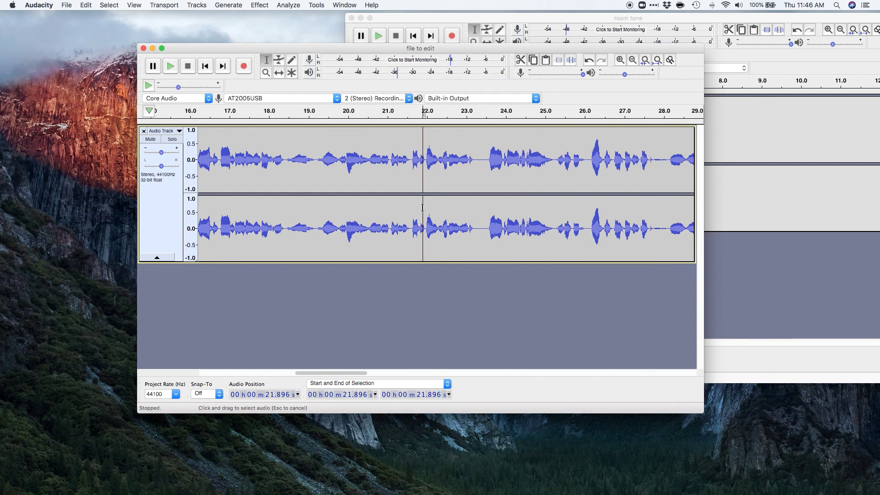
{"action": "left_click_drag", "start_coordinate": [474, 150], "coordinate": [487, 153]}
{"action": "left_click", "coordinate": [463, 157]}
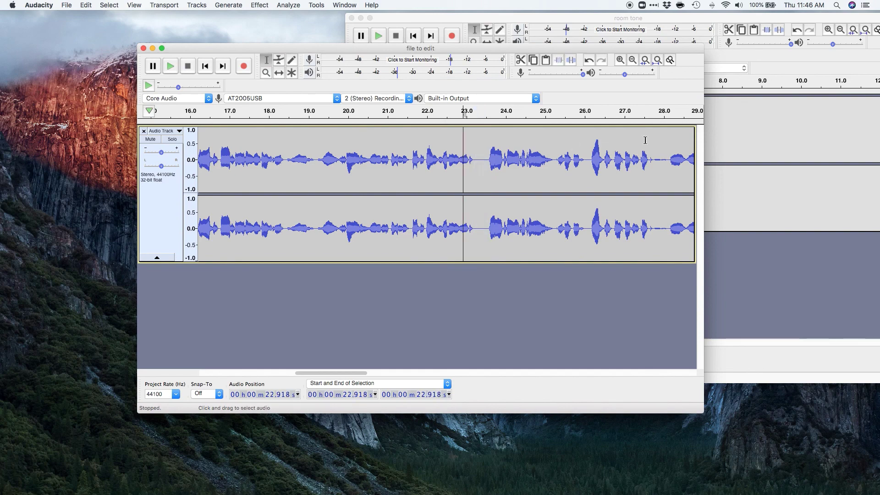
Try pasting room tone over the breath near 27.75 s, undo it, and reselect 27.771–28.085 s.
{"action": "left_click_drag", "start_coordinate": [653, 151], "coordinate": [667, 147]}
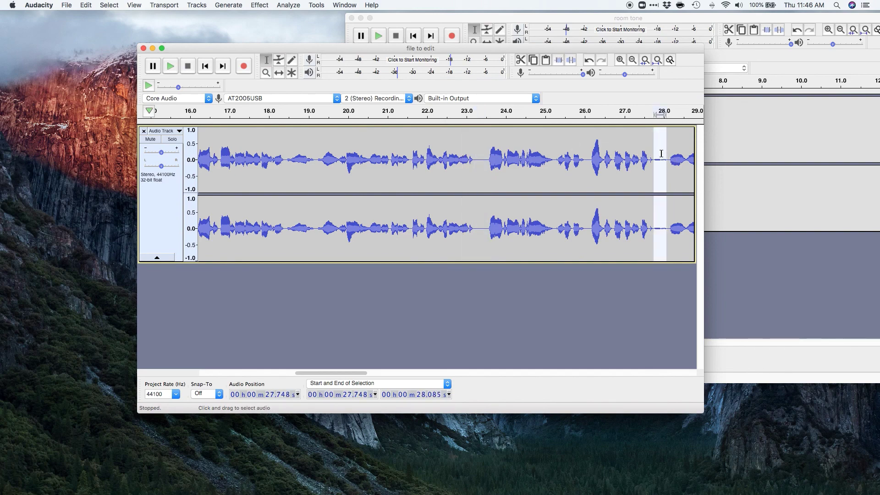
{"action": "key", "text": "super+v"}
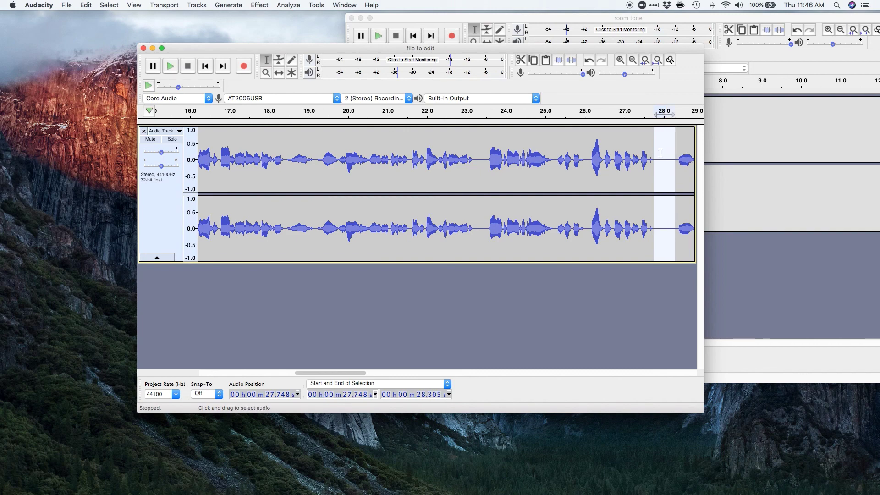
{"action": "key", "text": "super+z"}
{"action": "left_click", "coordinate": [652, 152]}
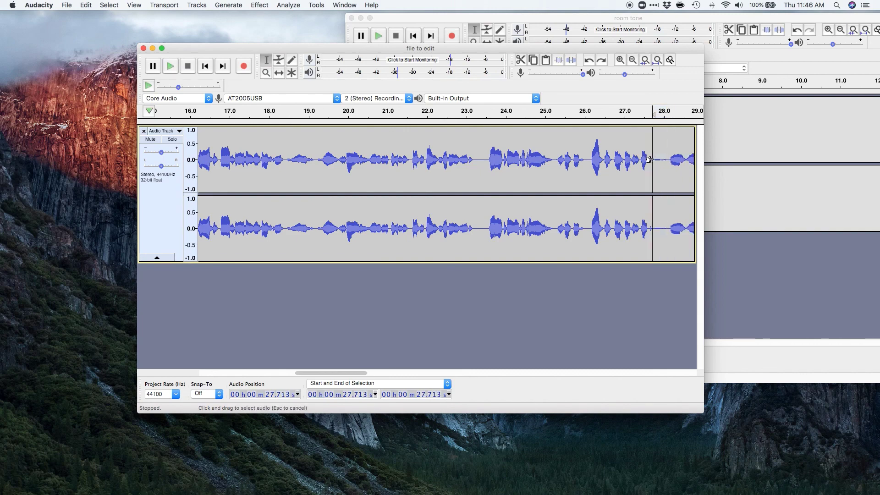
{"action": "left_click_drag", "start_coordinate": [654, 152], "coordinate": [667, 152]}
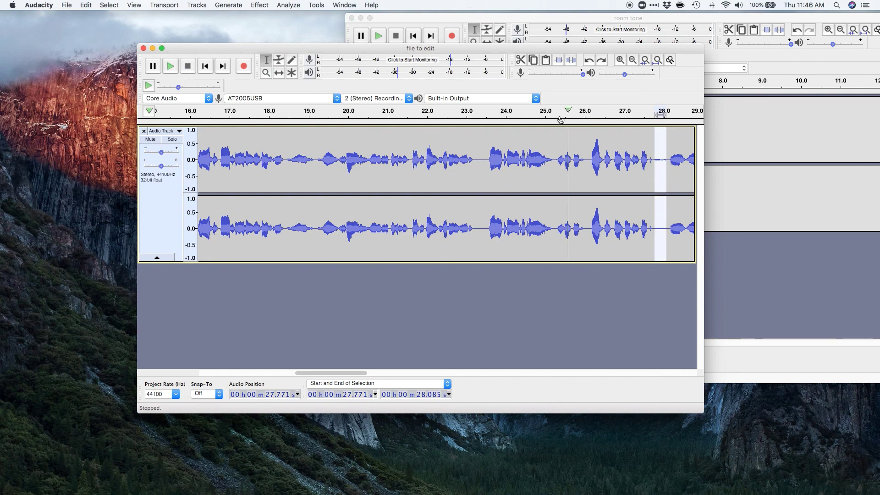